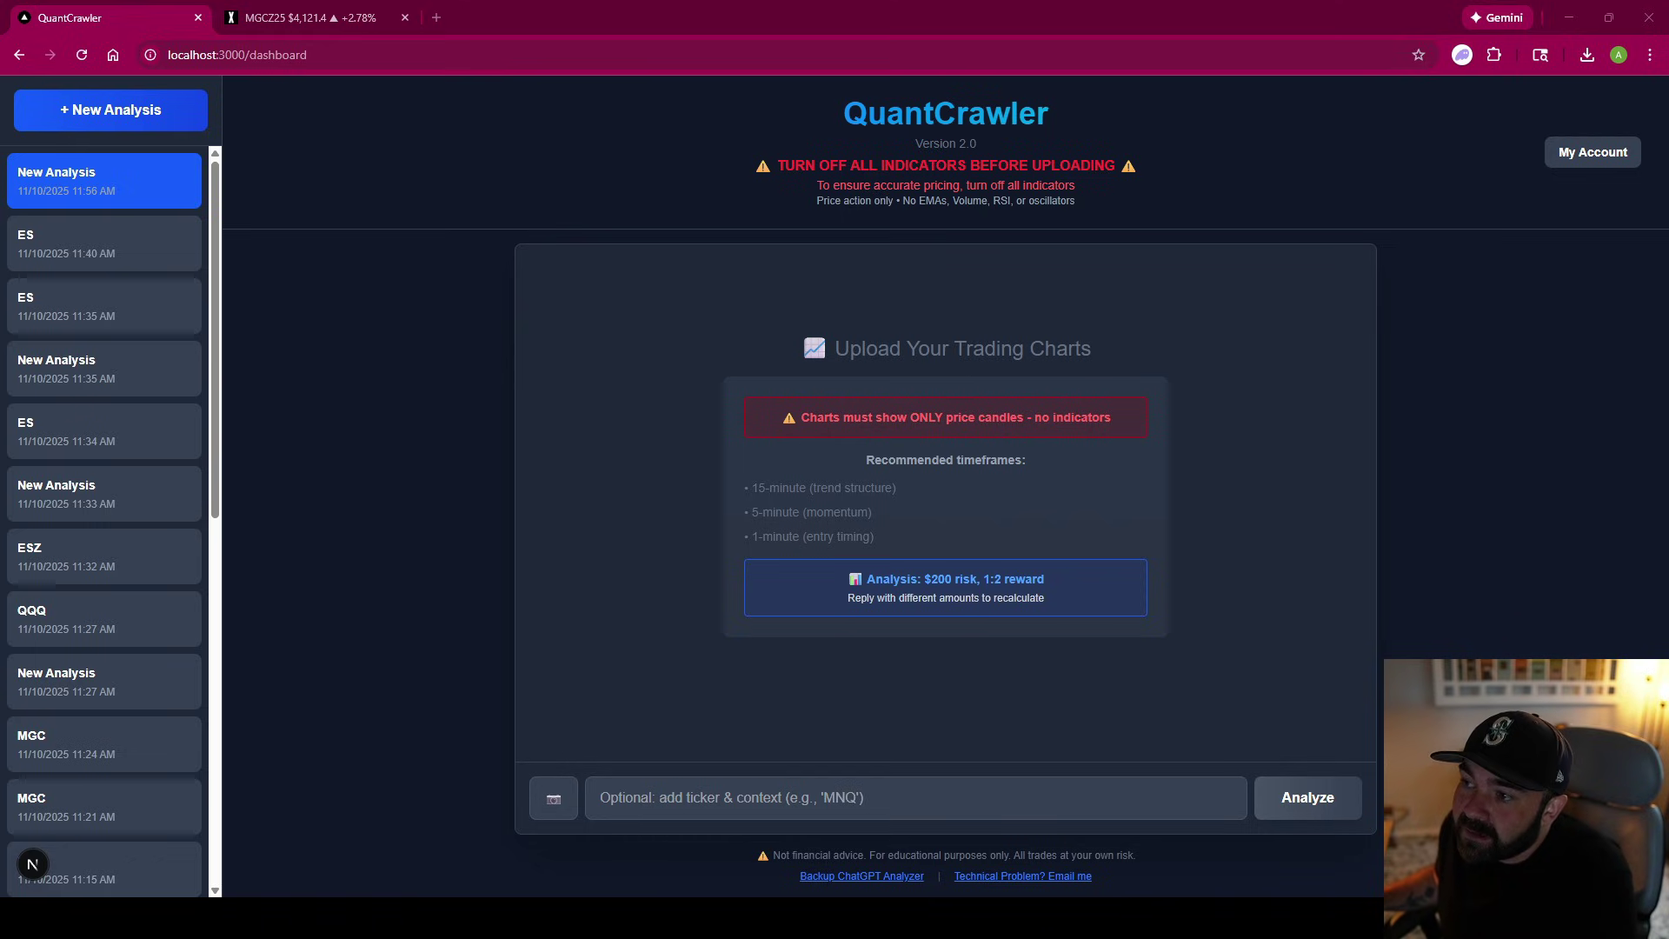
# Highlight the red 'TURN OFF ALL INDICATORS BEFORE UPLOADING' warning heading on the QuantCrawler page
pyautogui.click(778, 165)
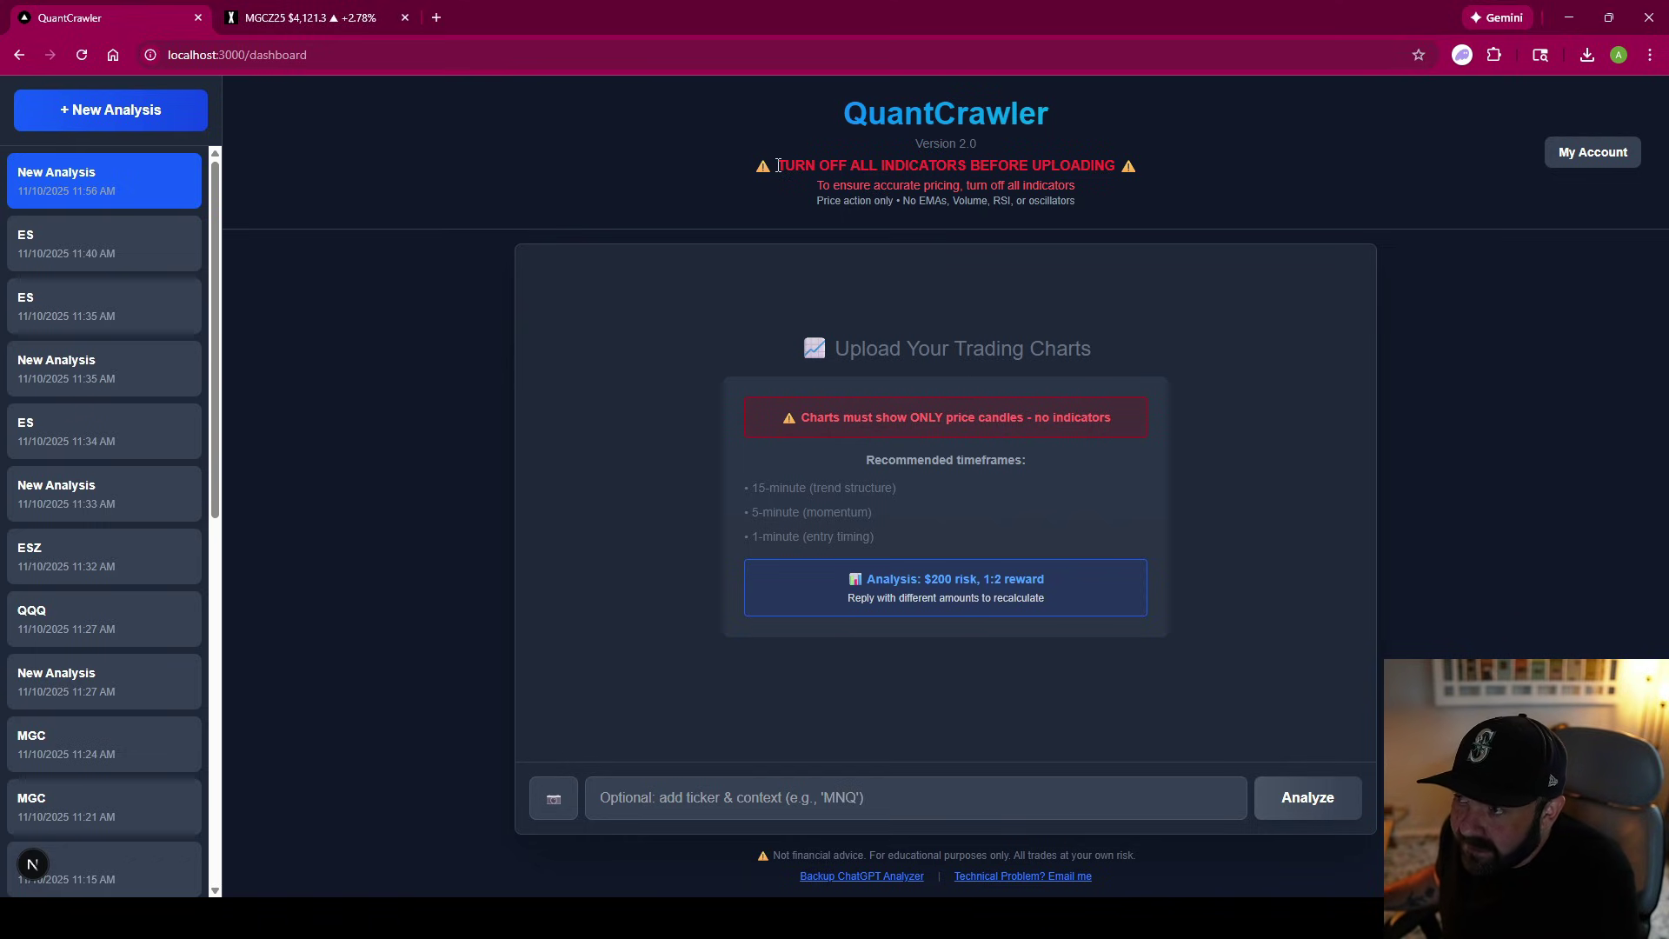
pyautogui.moveTo(778, 166); pyautogui.dragTo(1123, 167)
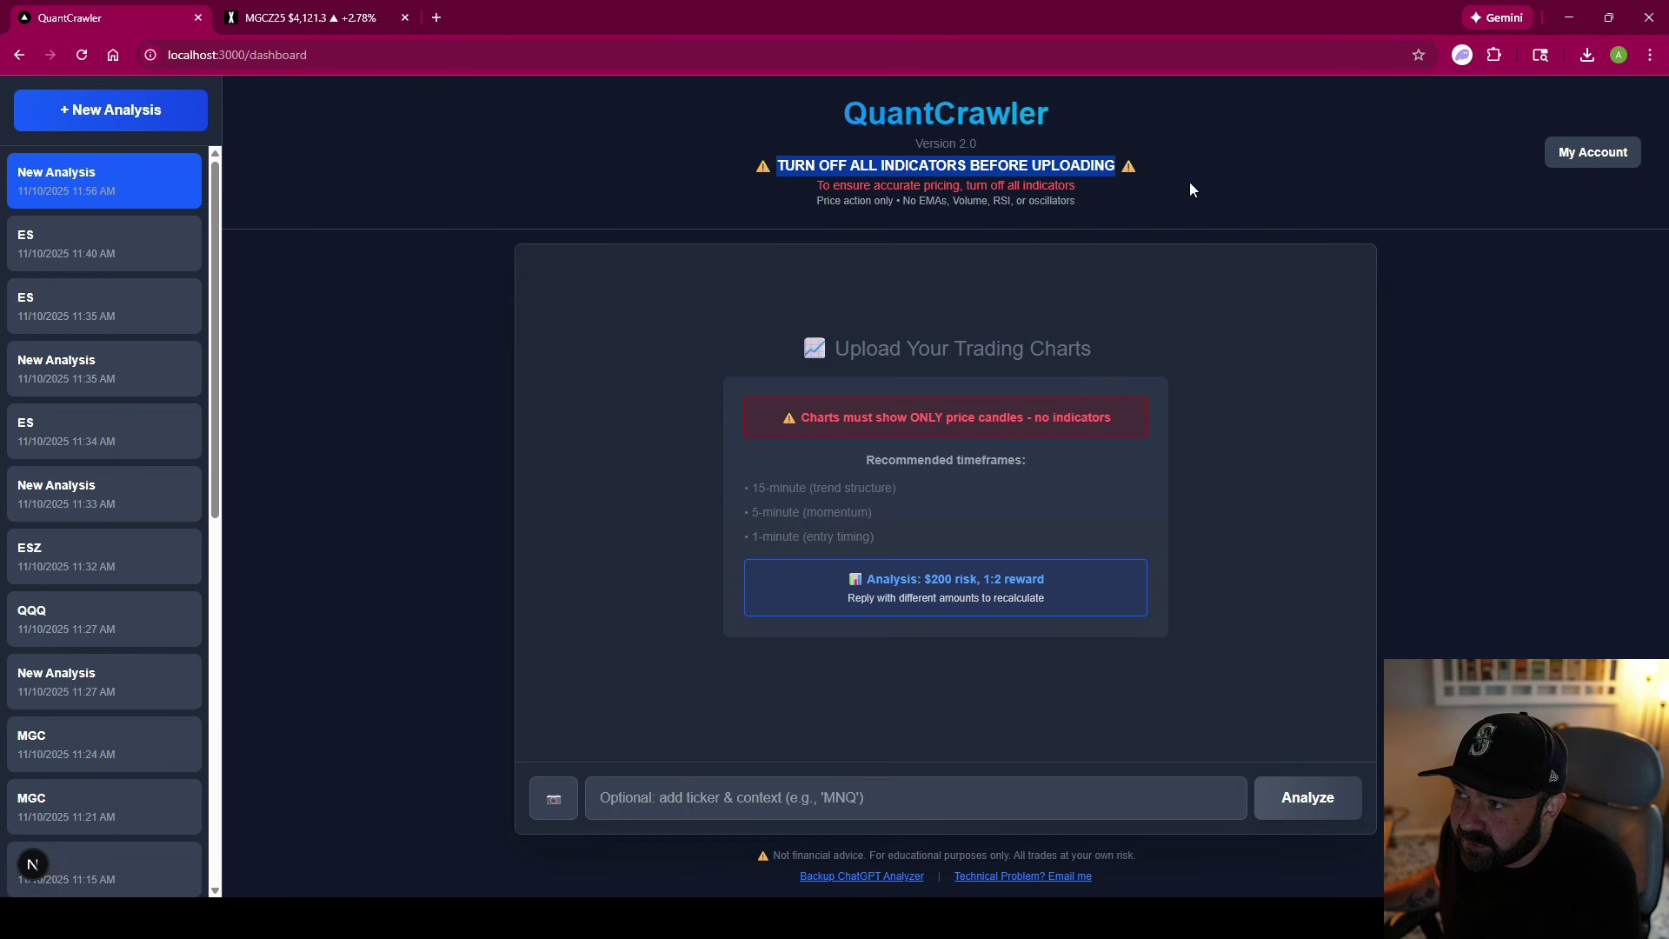
# Hide the VWAP, EMA 200 and EMA 20 indicators on the TopstepX MGCZ25 chart
pyautogui.click(310, 12)
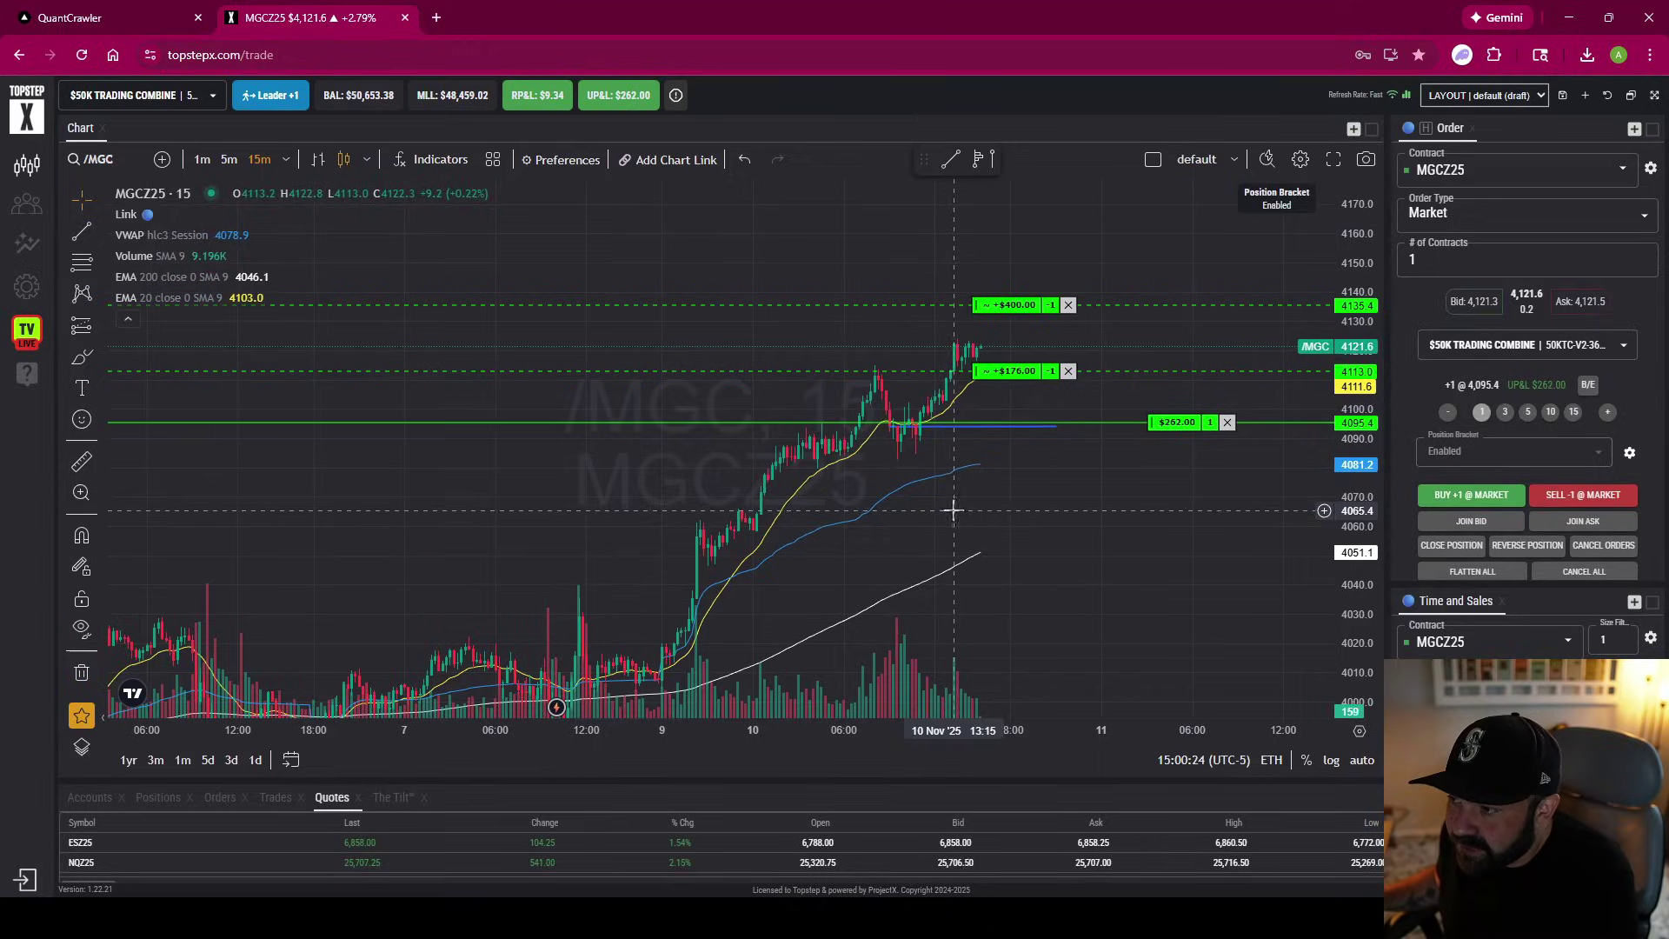
pyautogui.moveTo(950, 513); pyautogui.dragTo(832, 520)
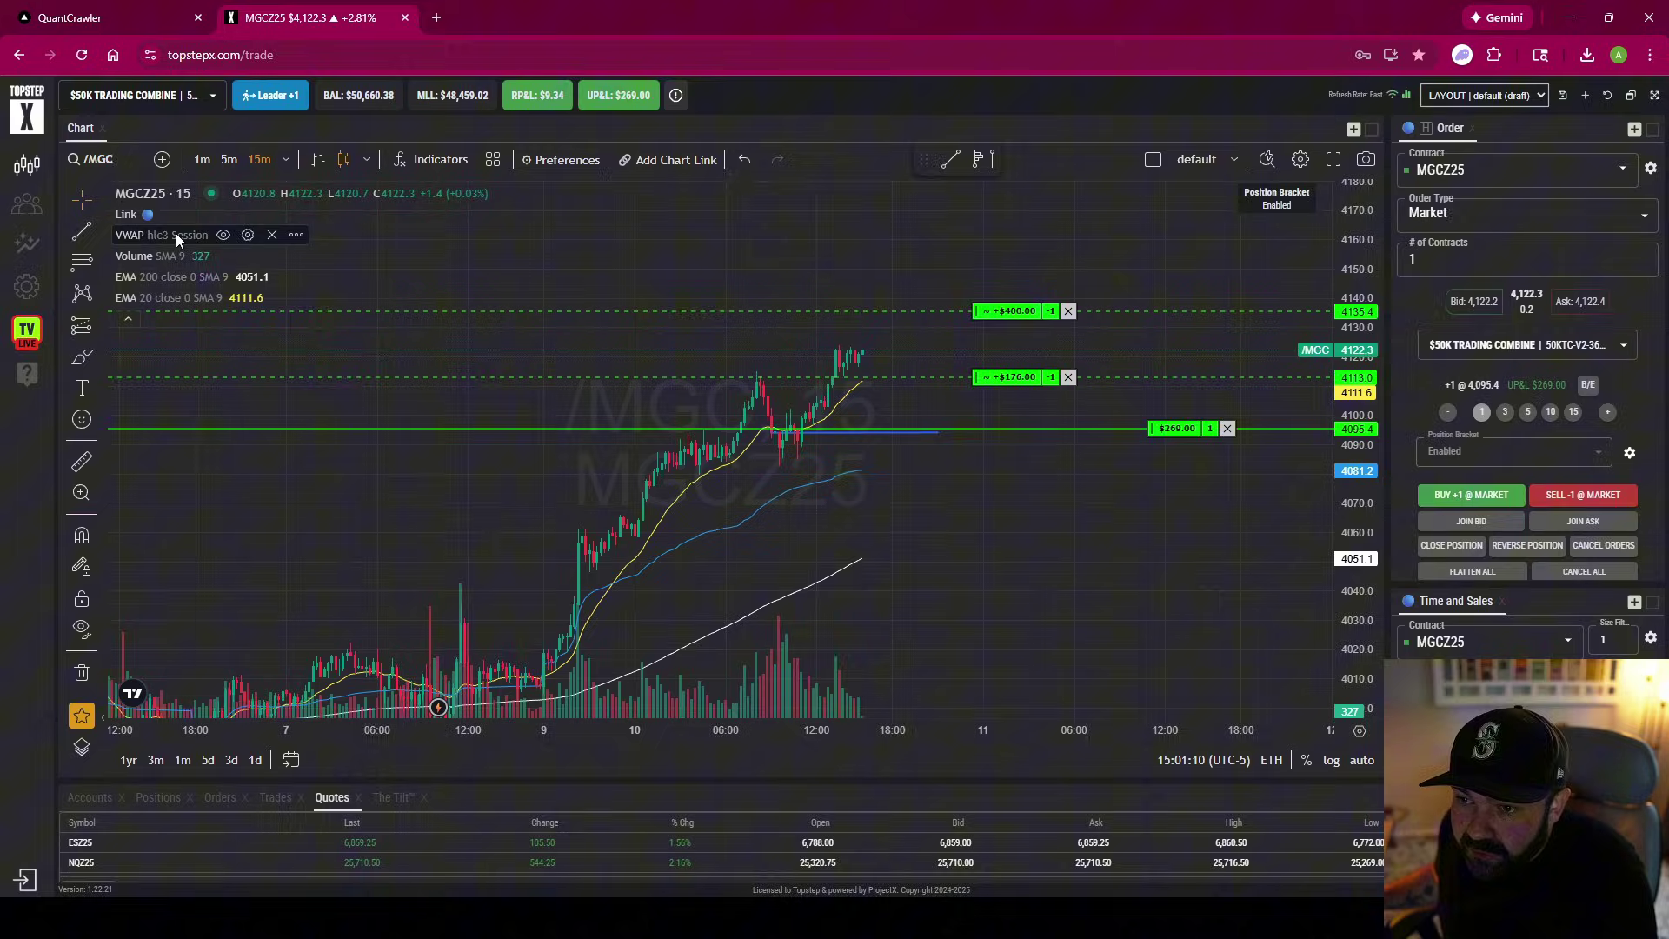
pyautogui.click(223, 235)
pyautogui.click(245, 276)
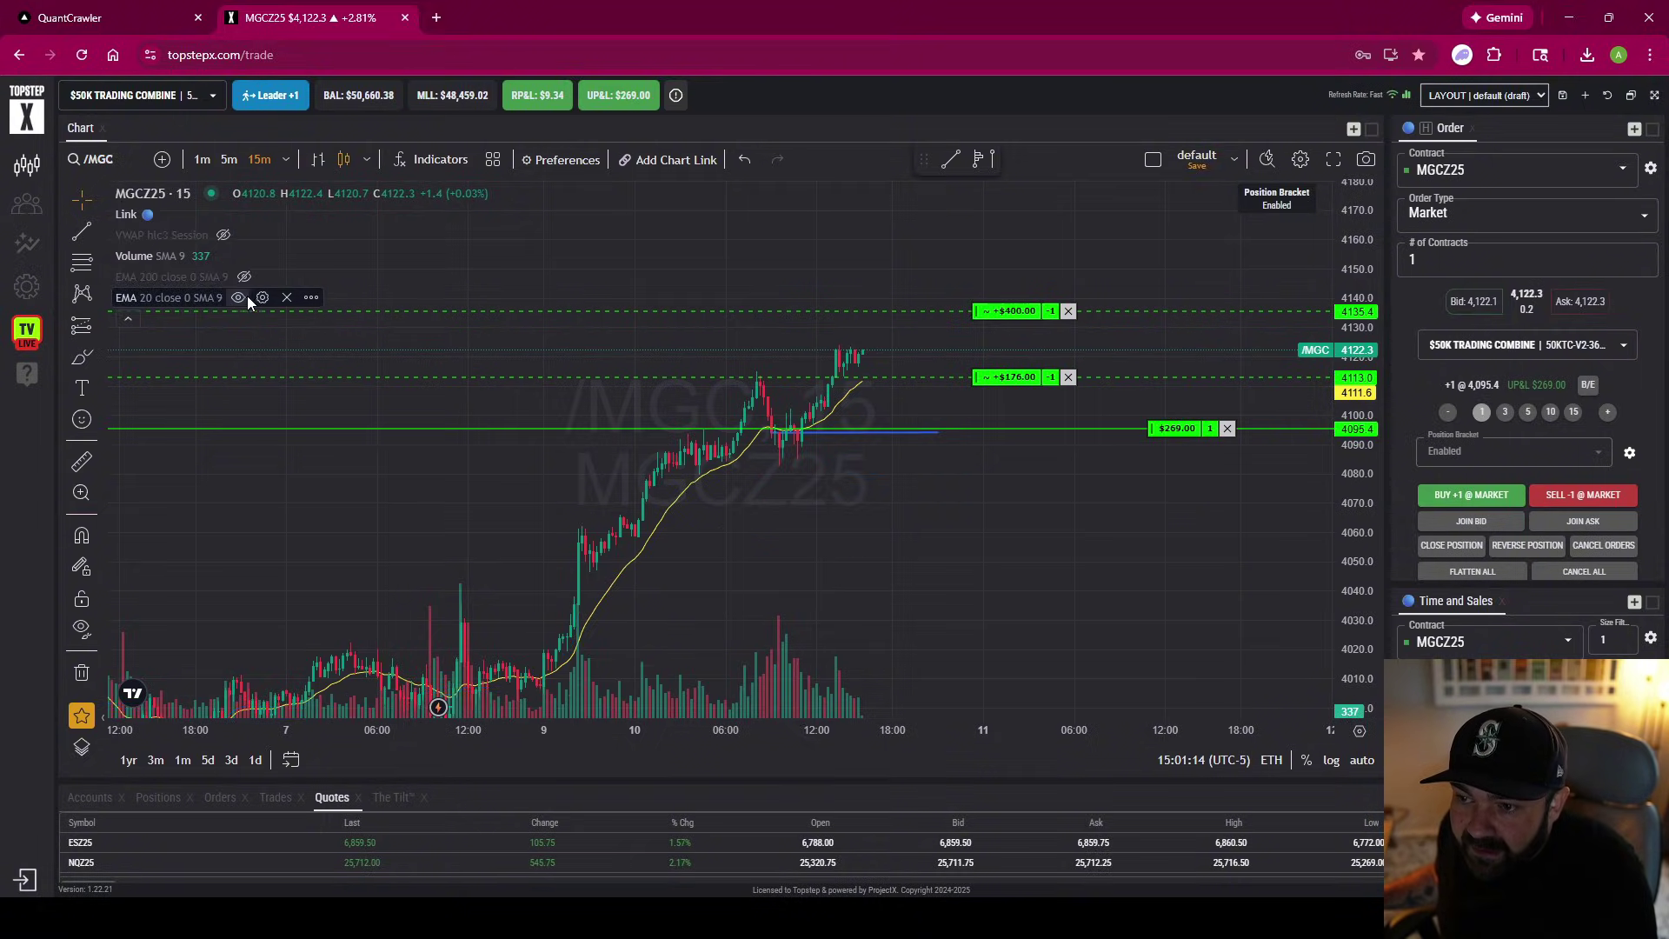
pyautogui.click(238, 297)
pyautogui.hotkey('ctrl', 'Tab')
# Deselect the highlighted indicator warning heading in QuantCrawler
pyautogui.click(856, 178)
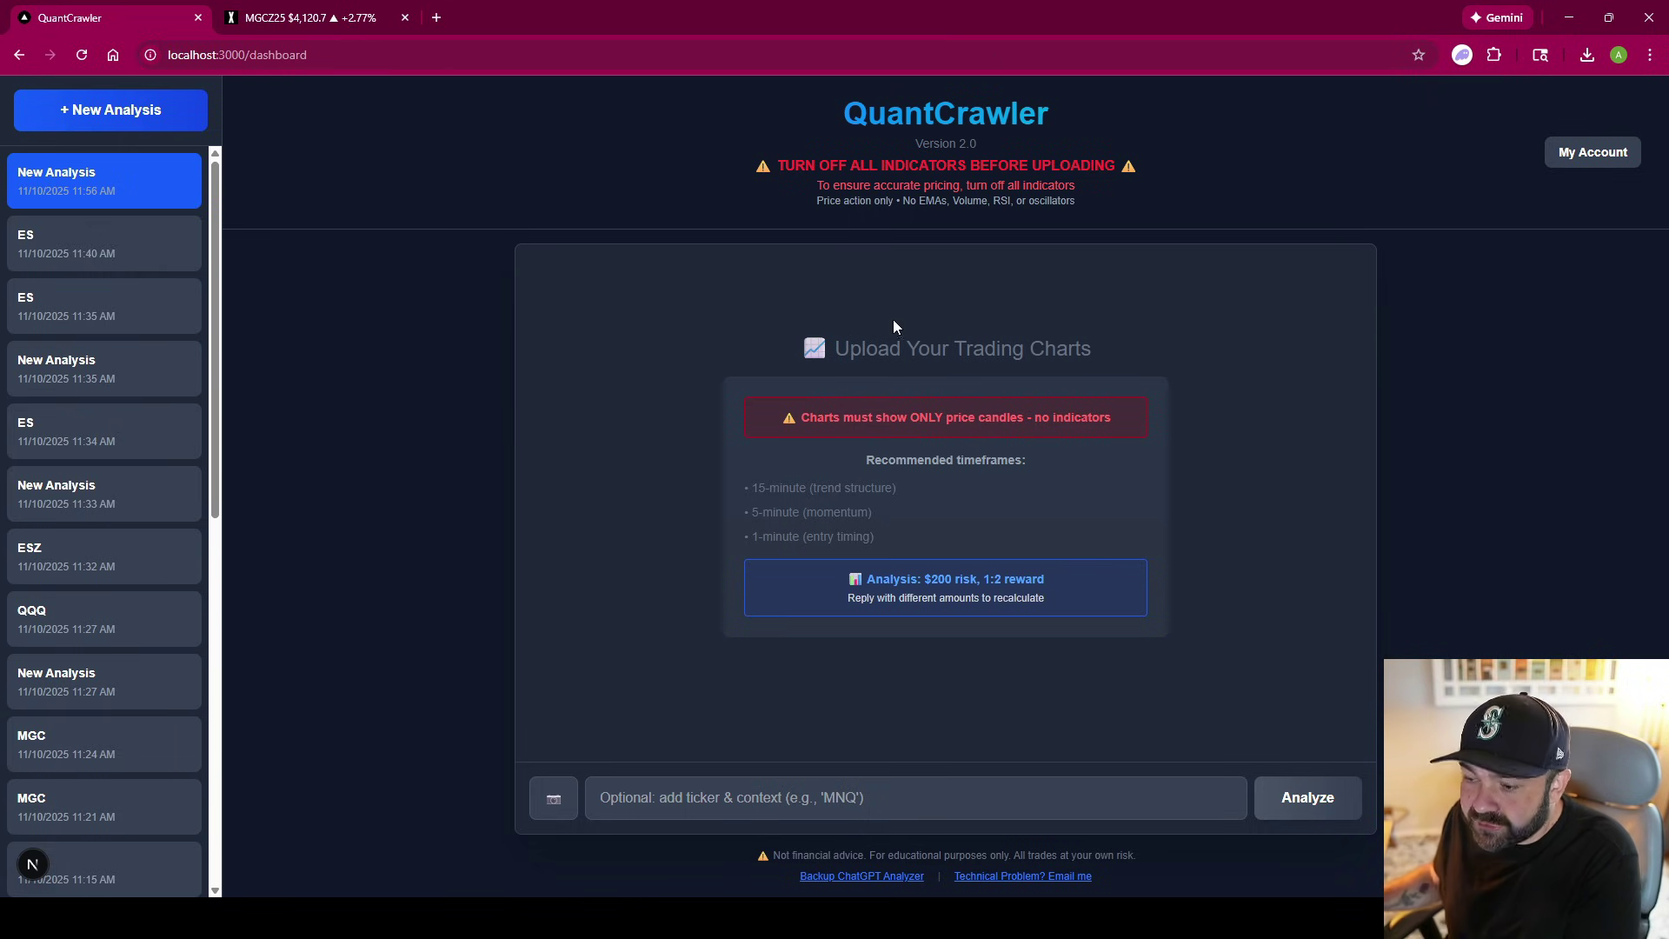
# Copy the 1-minute MGCZ25 chart image from TopstepX and paste it into QuantCrawler
pyautogui.click(286, 17)
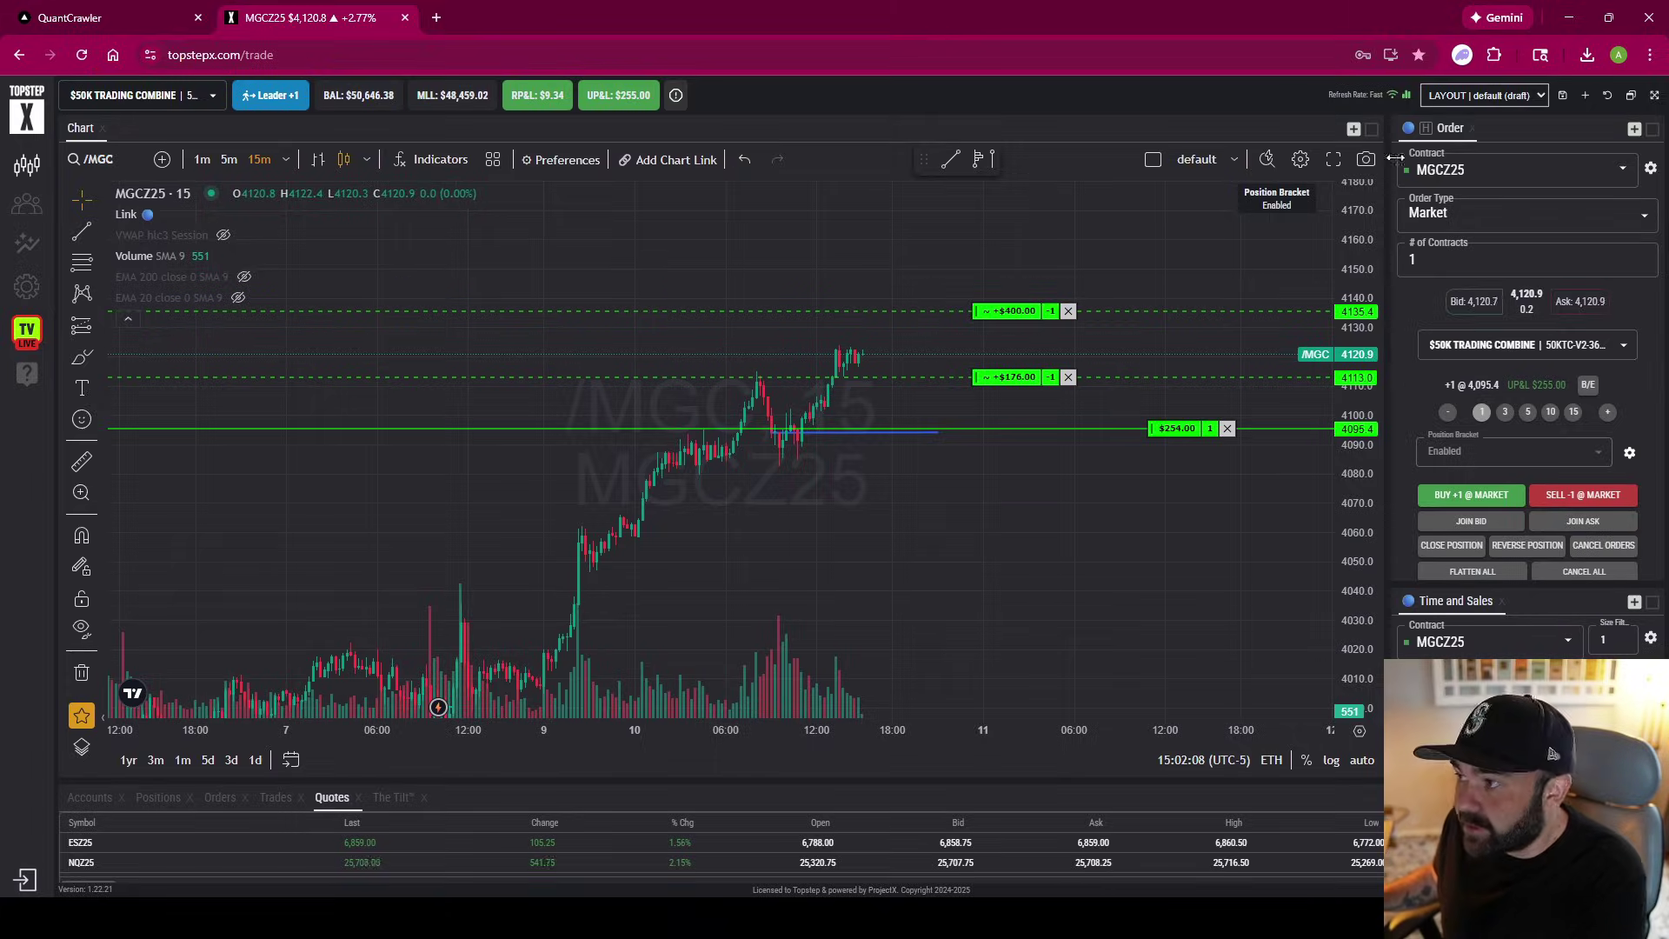
pyautogui.click(202, 159)
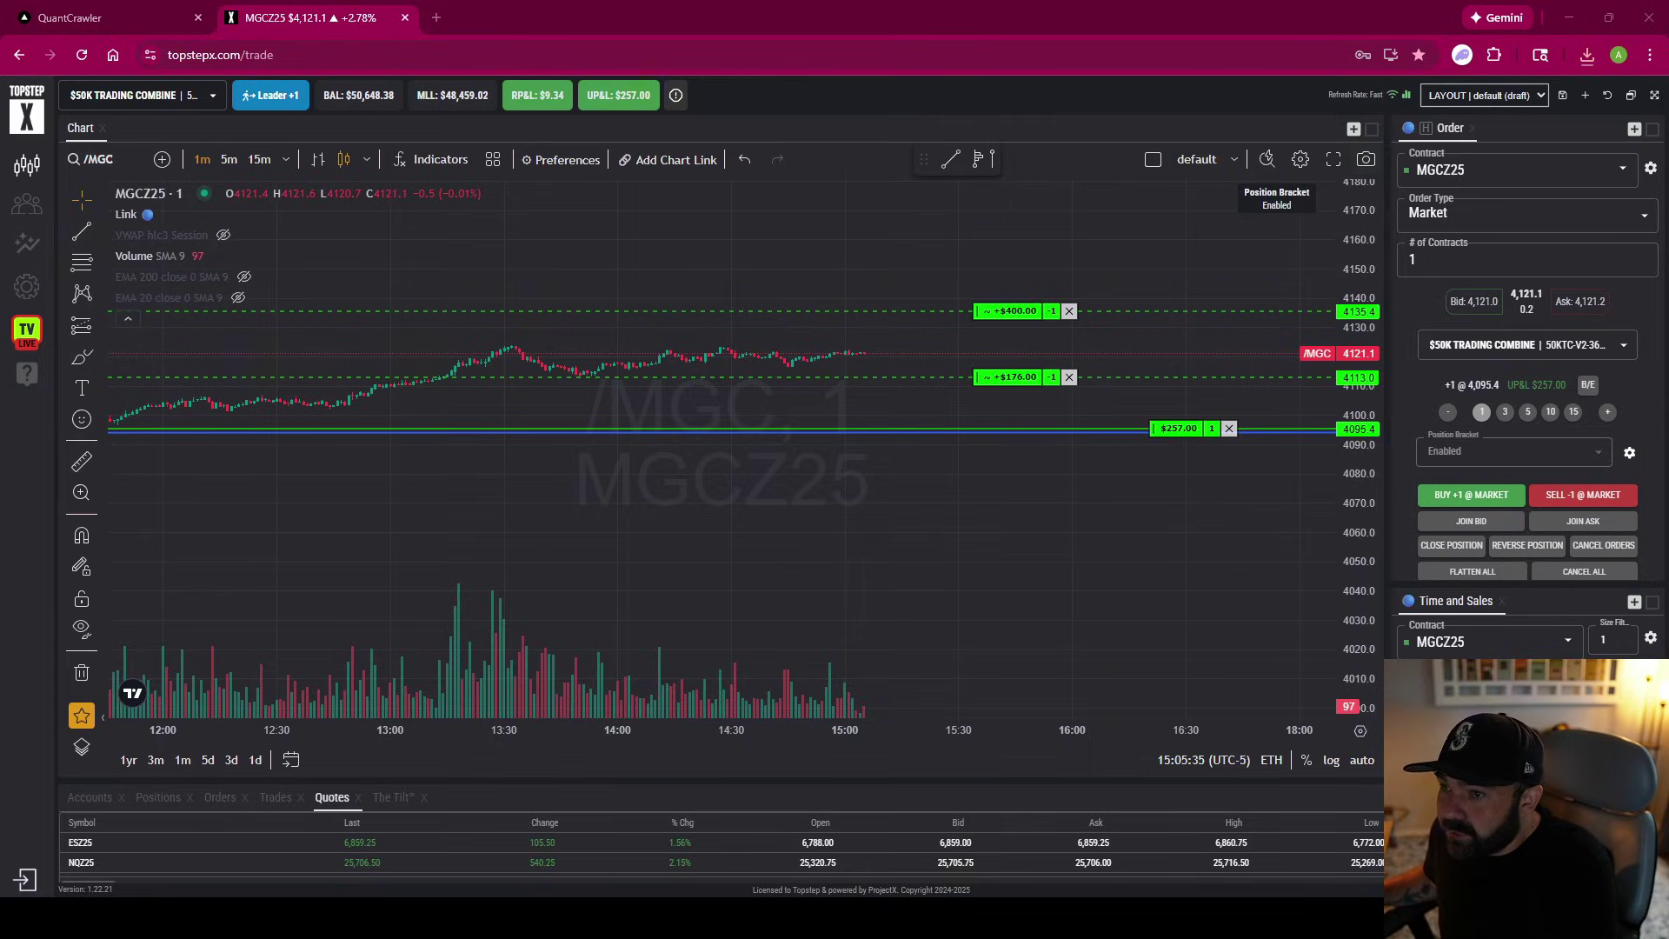
pyautogui.click(1365, 159)
pyautogui.click(1213, 252)
pyautogui.click(52, 11)
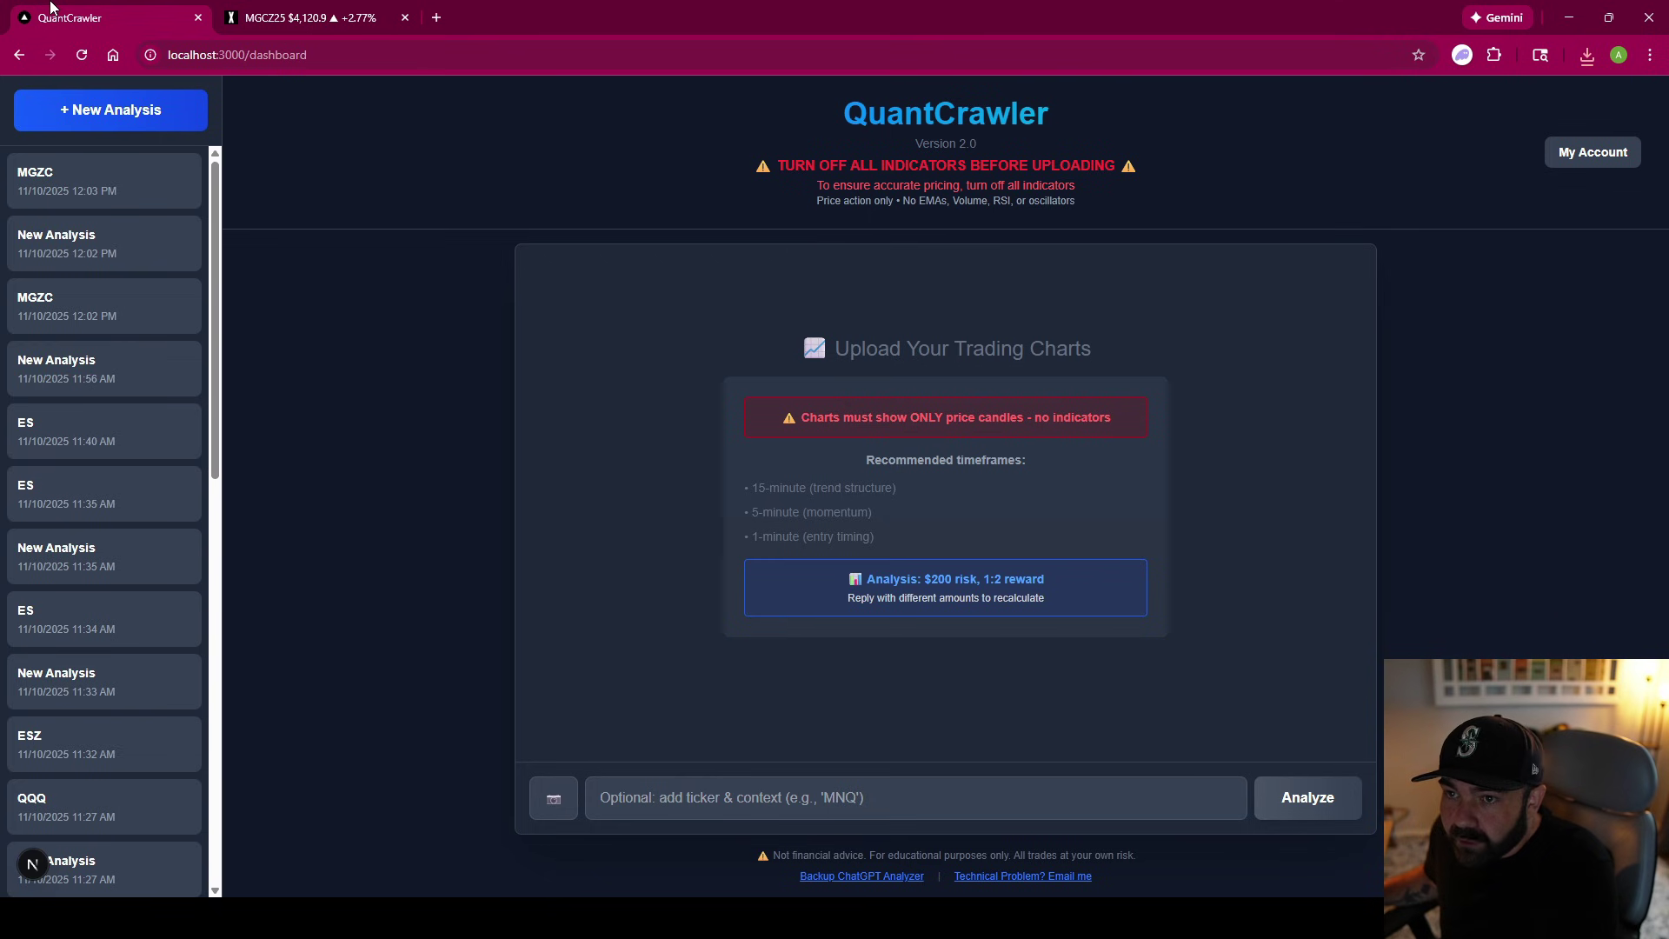
pyautogui.hotkey('ctrl', 'v')
# Paste the 15-minute chart image into QuantCrawler and run the analysis on the uploaded charts
pyautogui.click(233, 12)
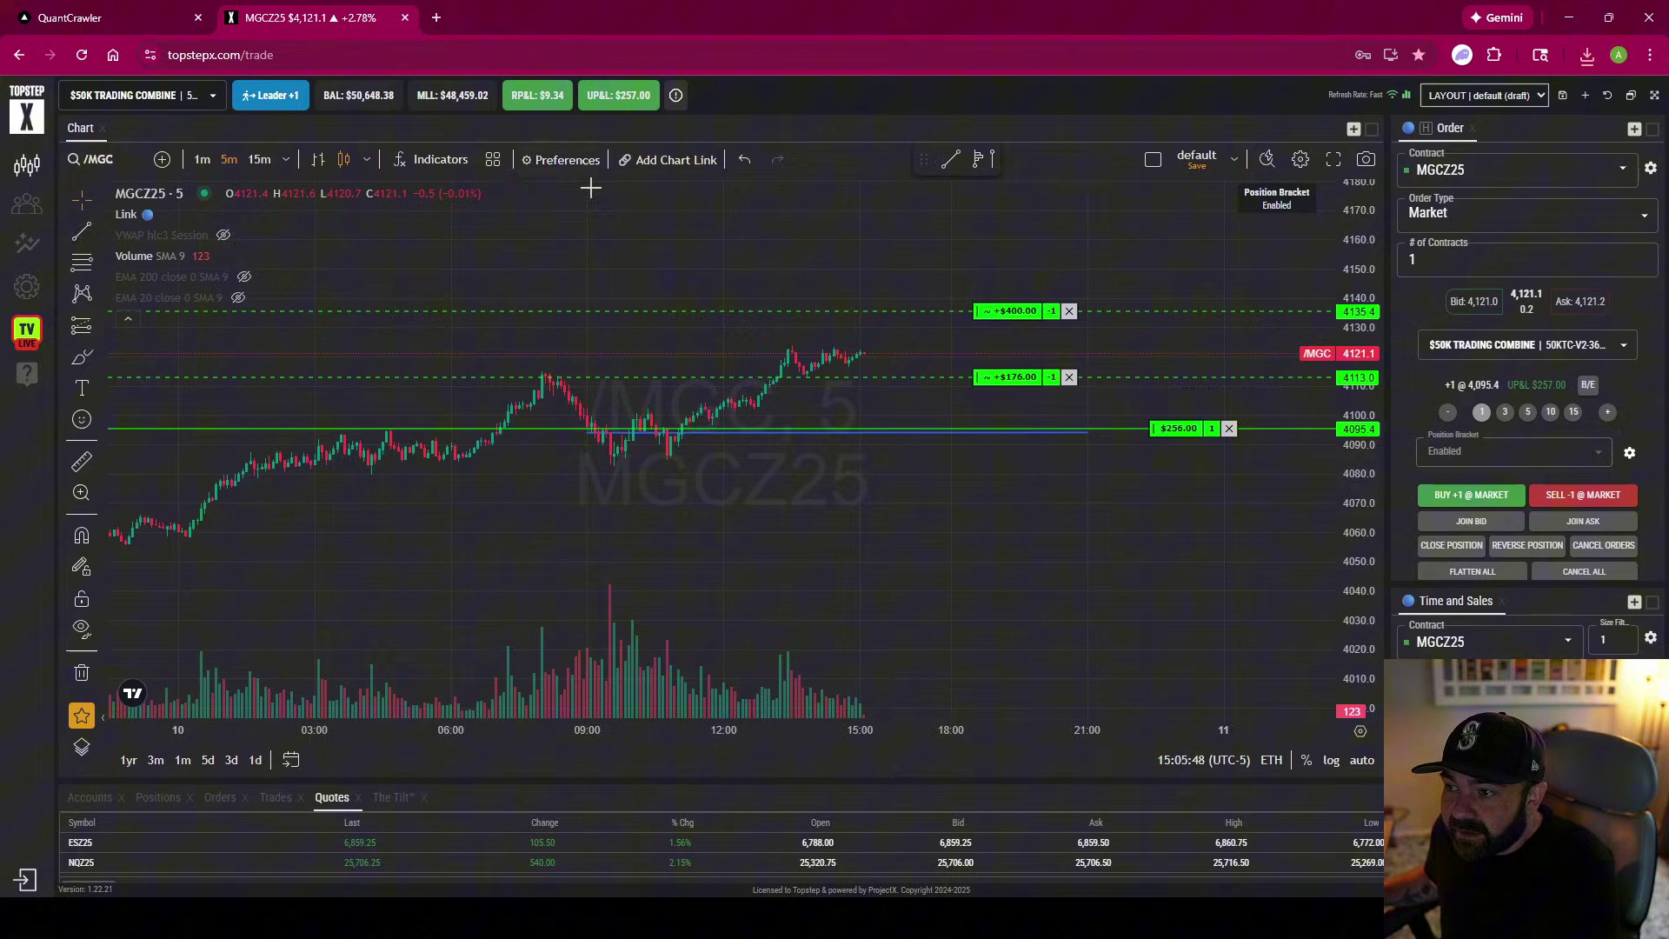
pyautogui.click(259, 159)
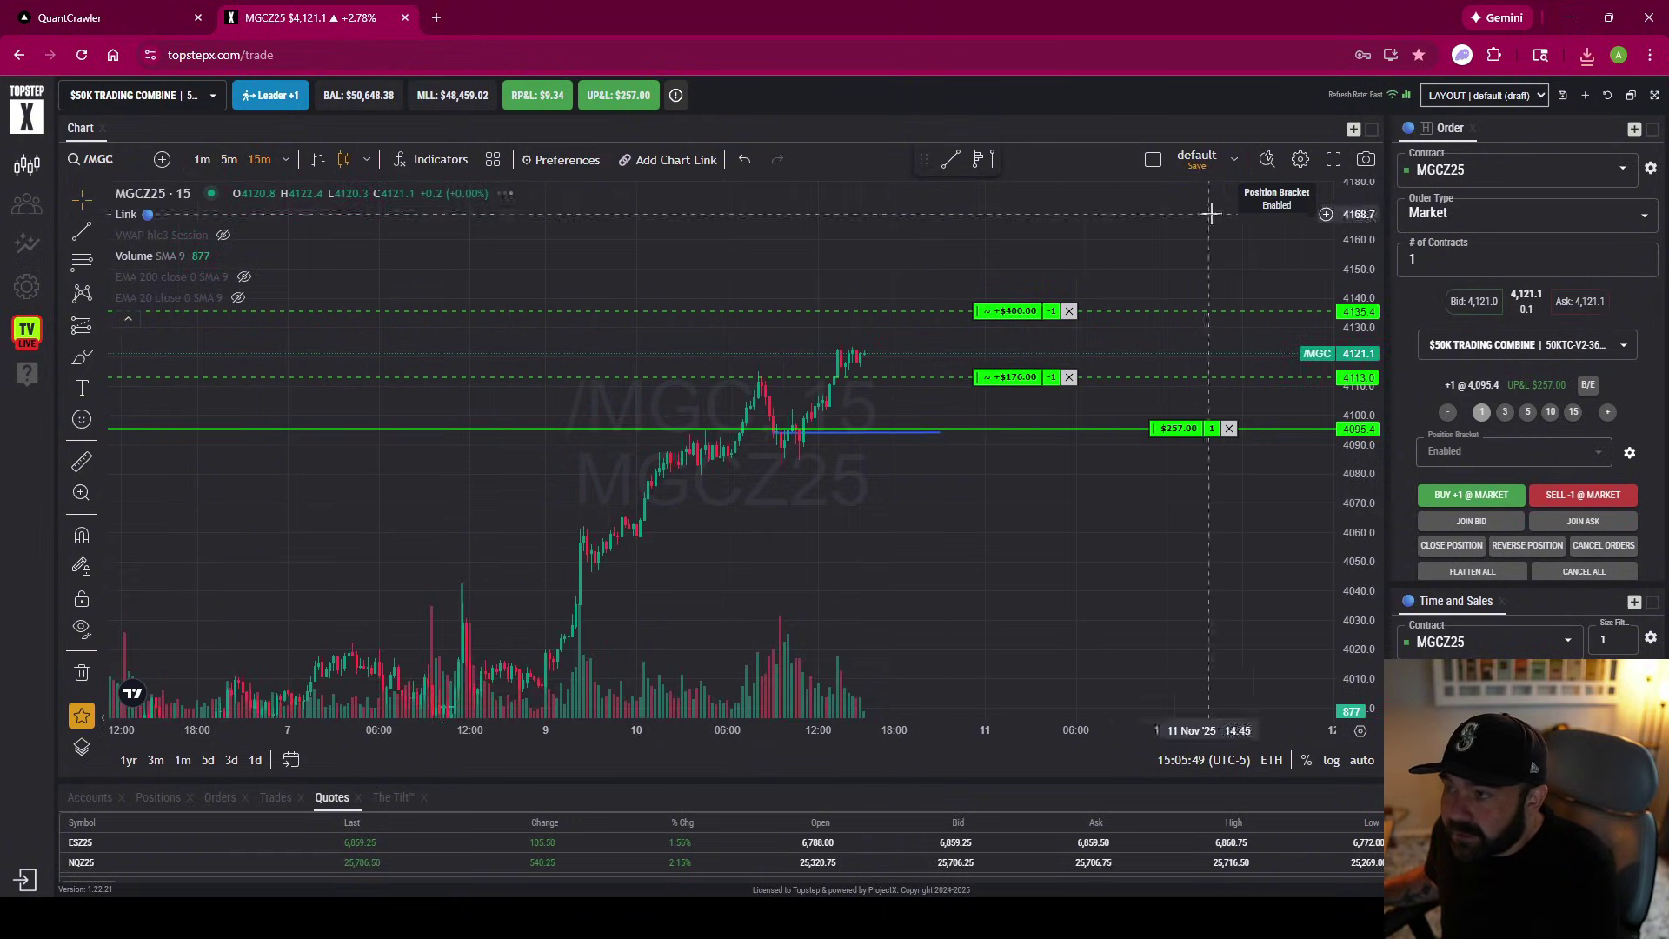
pyautogui.click(1365, 159)
pyautogui.click(1212, 248)
pyautogui.click(52, 10)
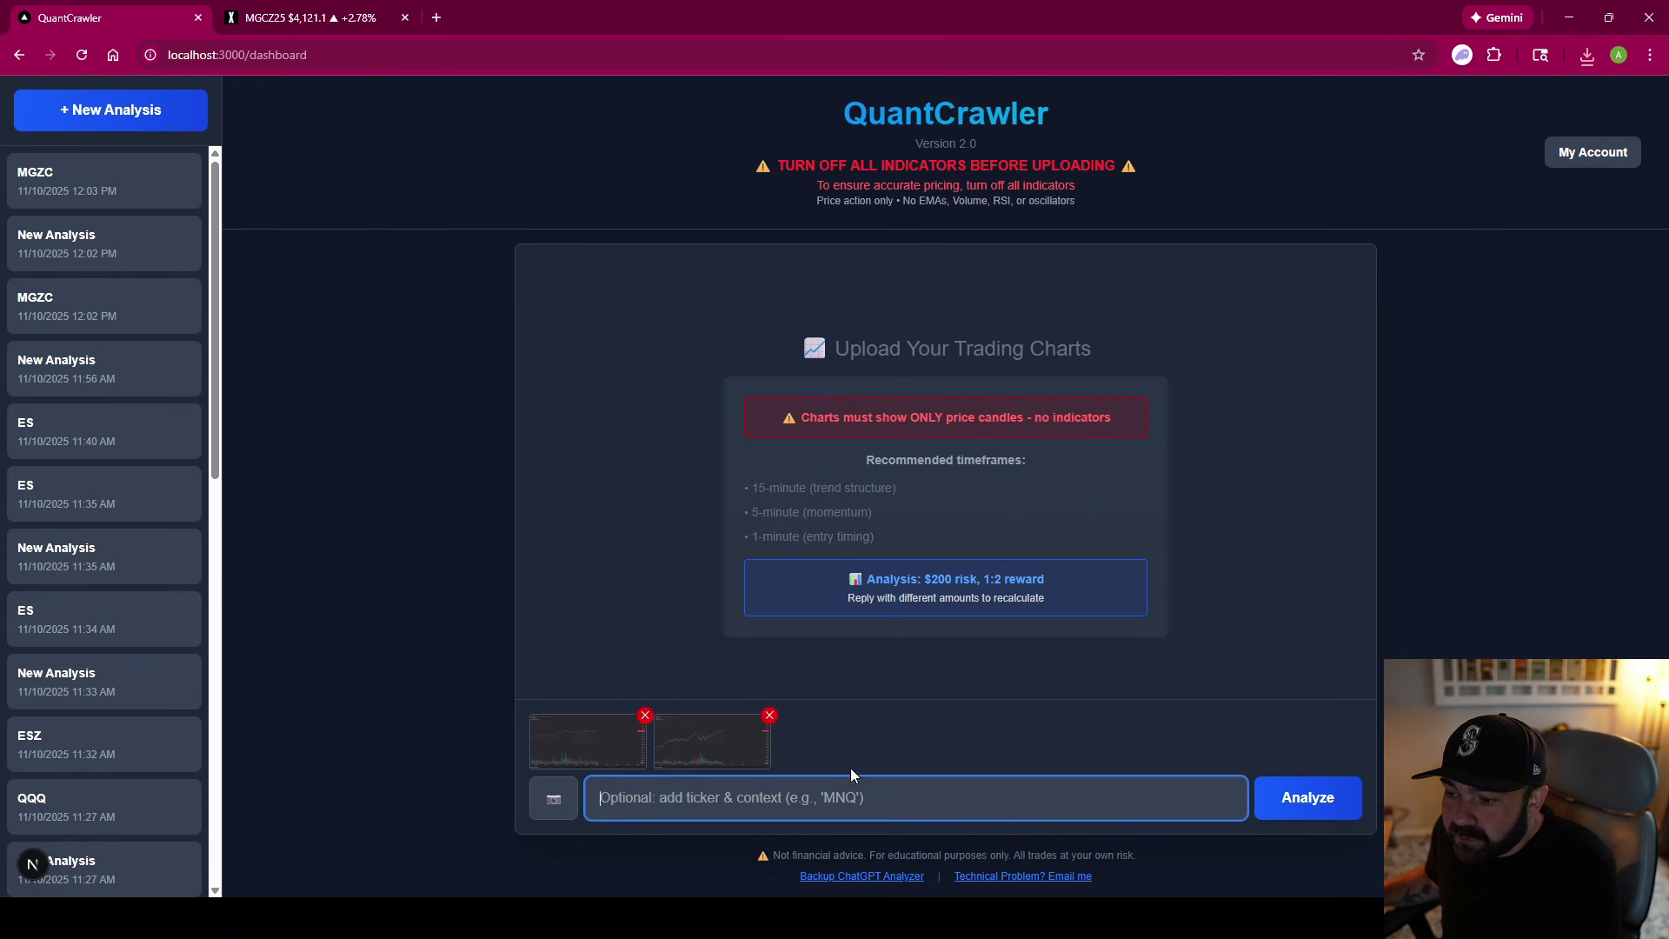
pyautogui.hotkey('ctrl', 'v')
pyautogui.click(1306, 797)
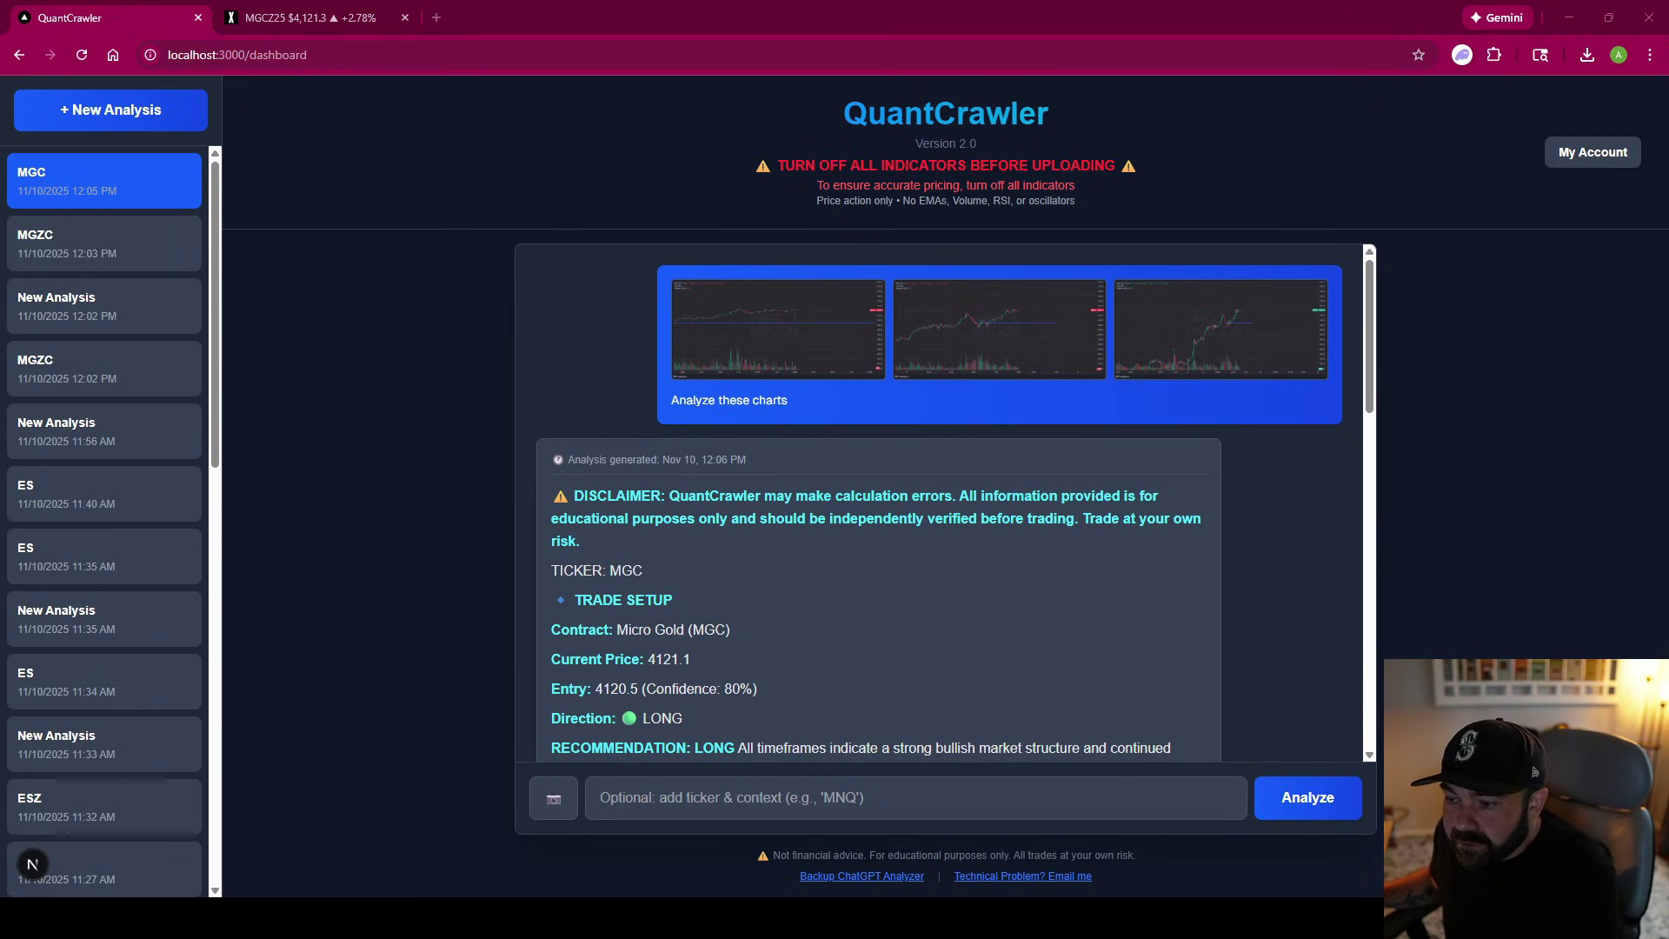
pyautogui.scroll(-2, 946, 505)
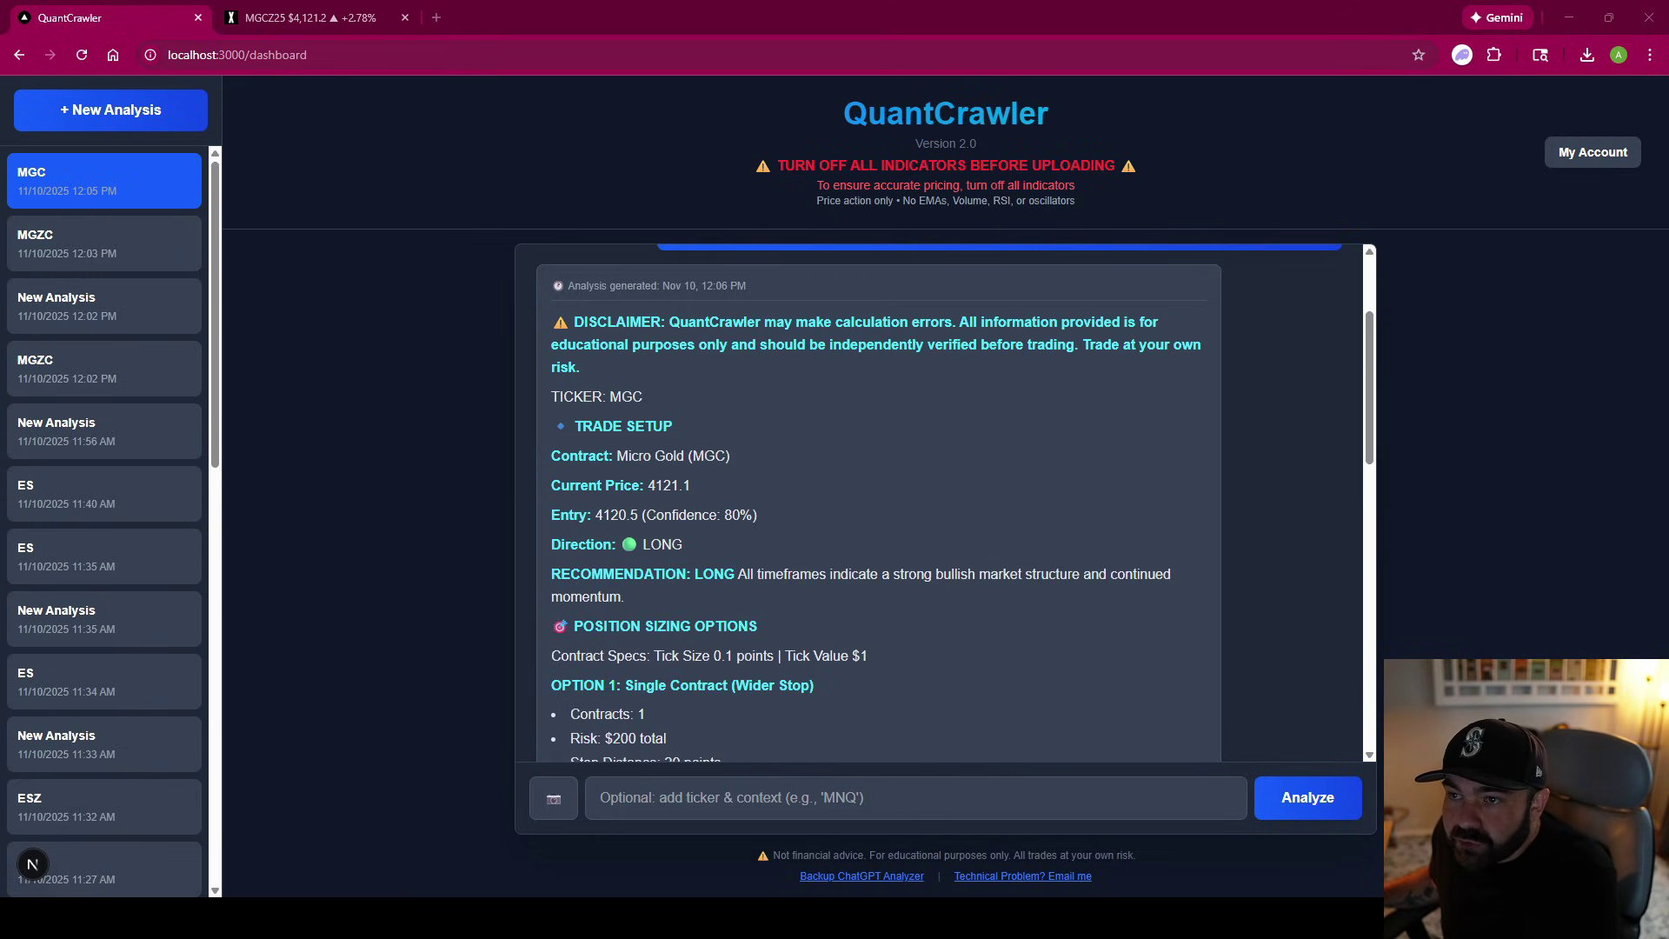
pyautogui.hotkey('ctrl', 'Tab')
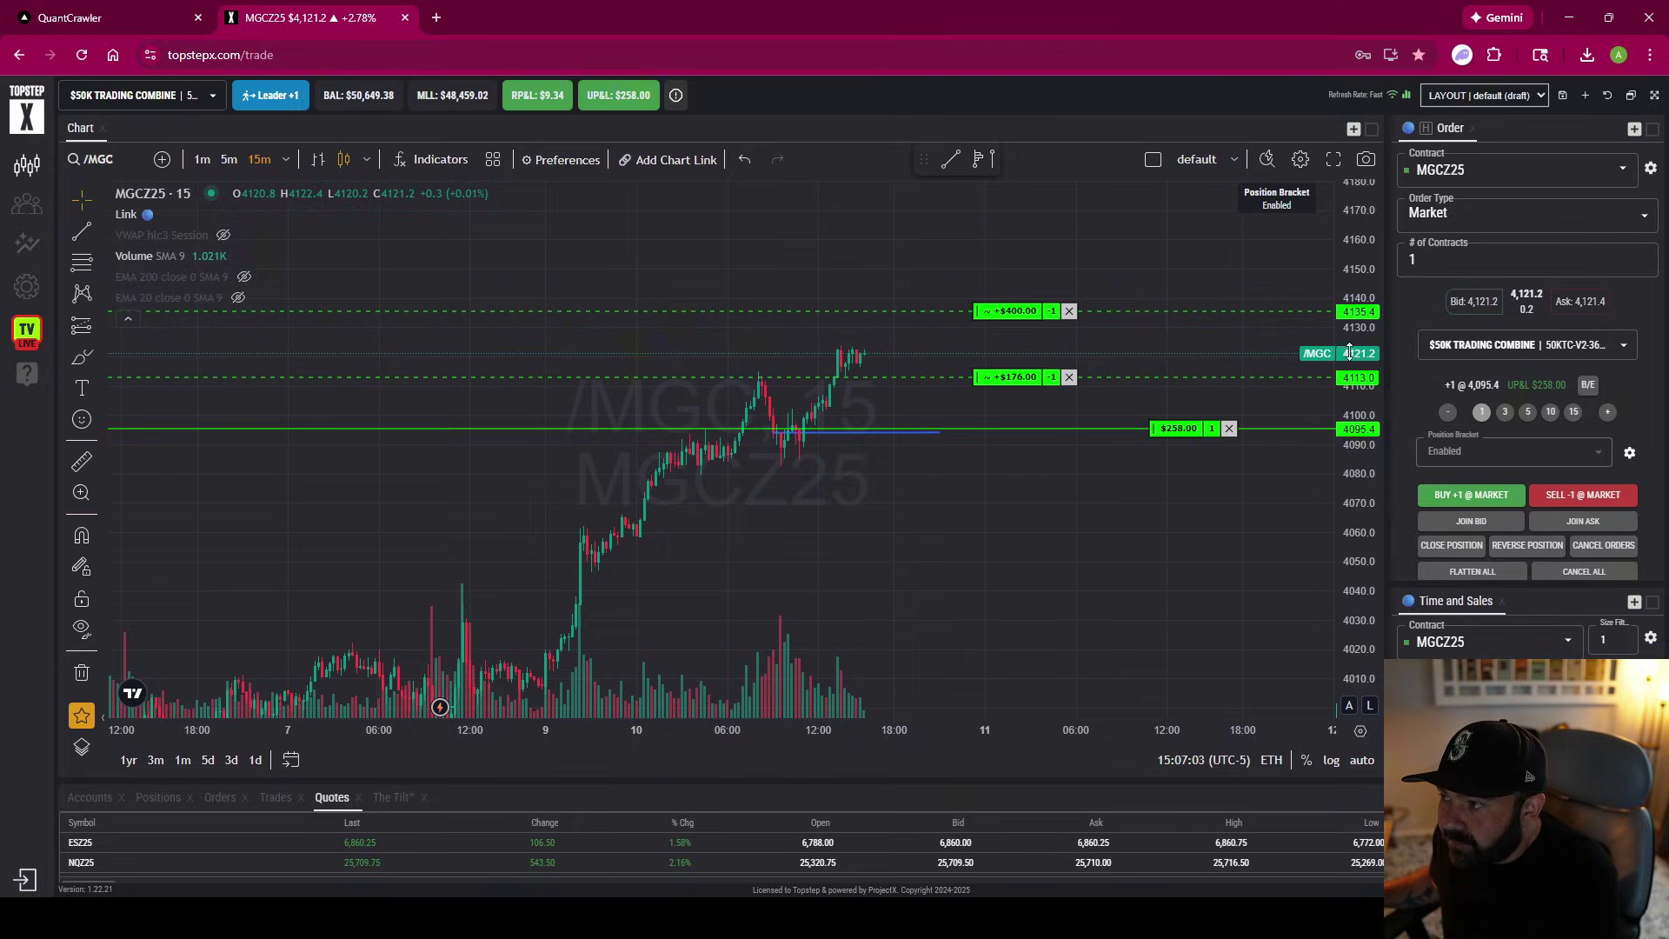
pyautogui.hotkey('ctrl', 'Tab')
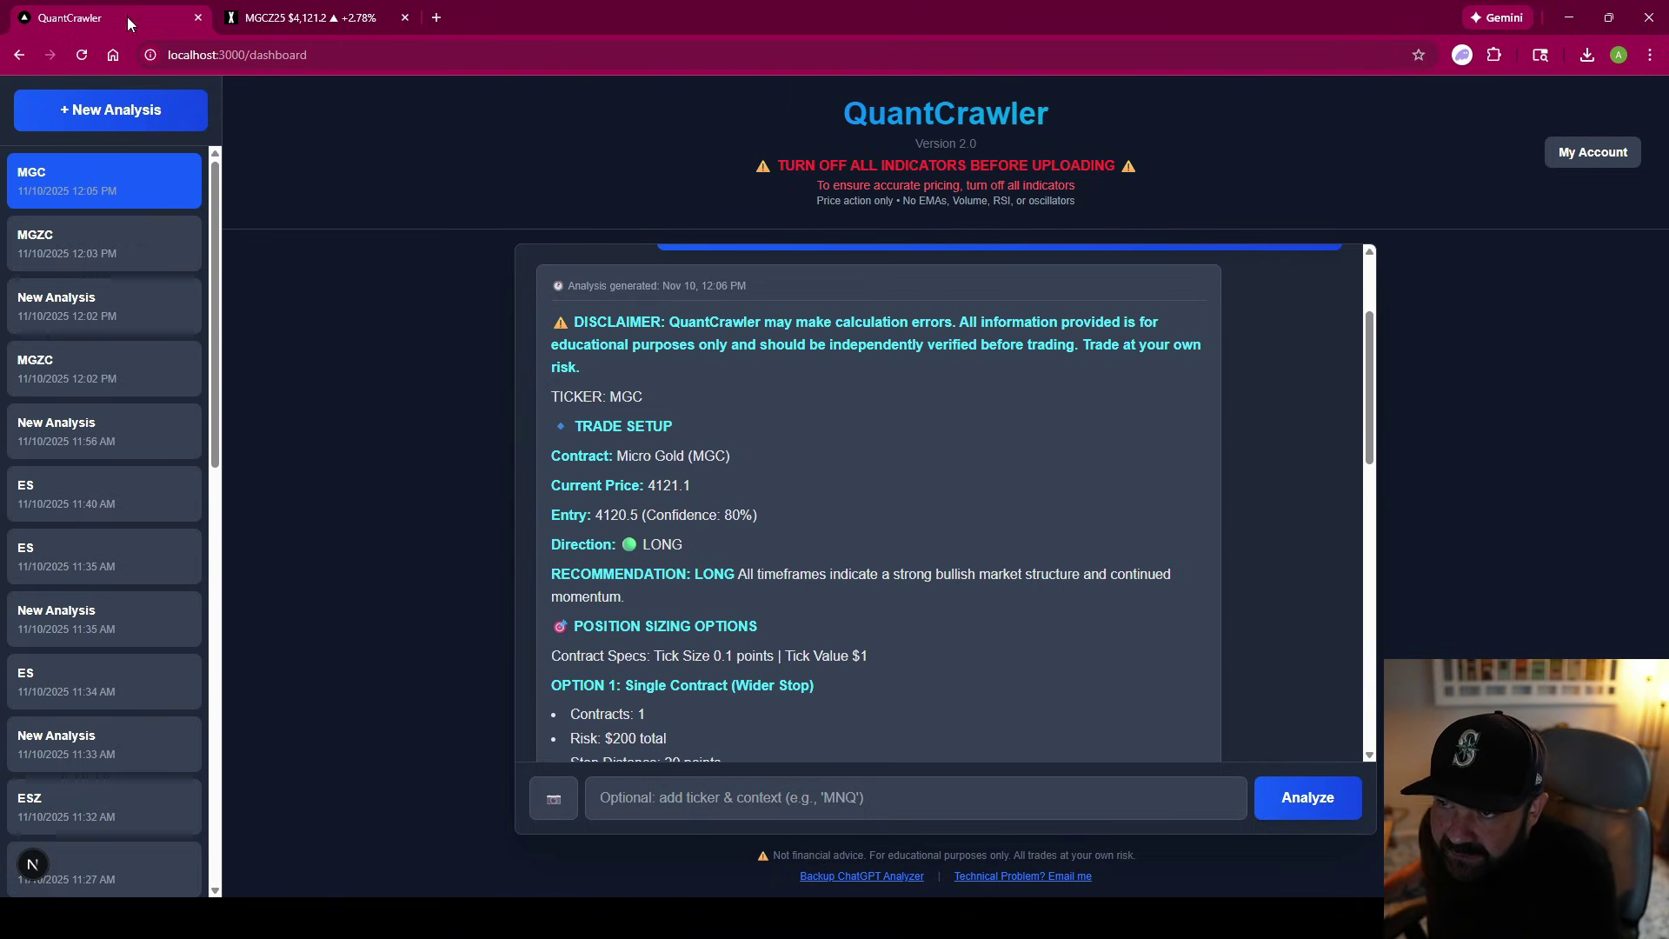
pyautogui.scroll(-2, 661, 535)
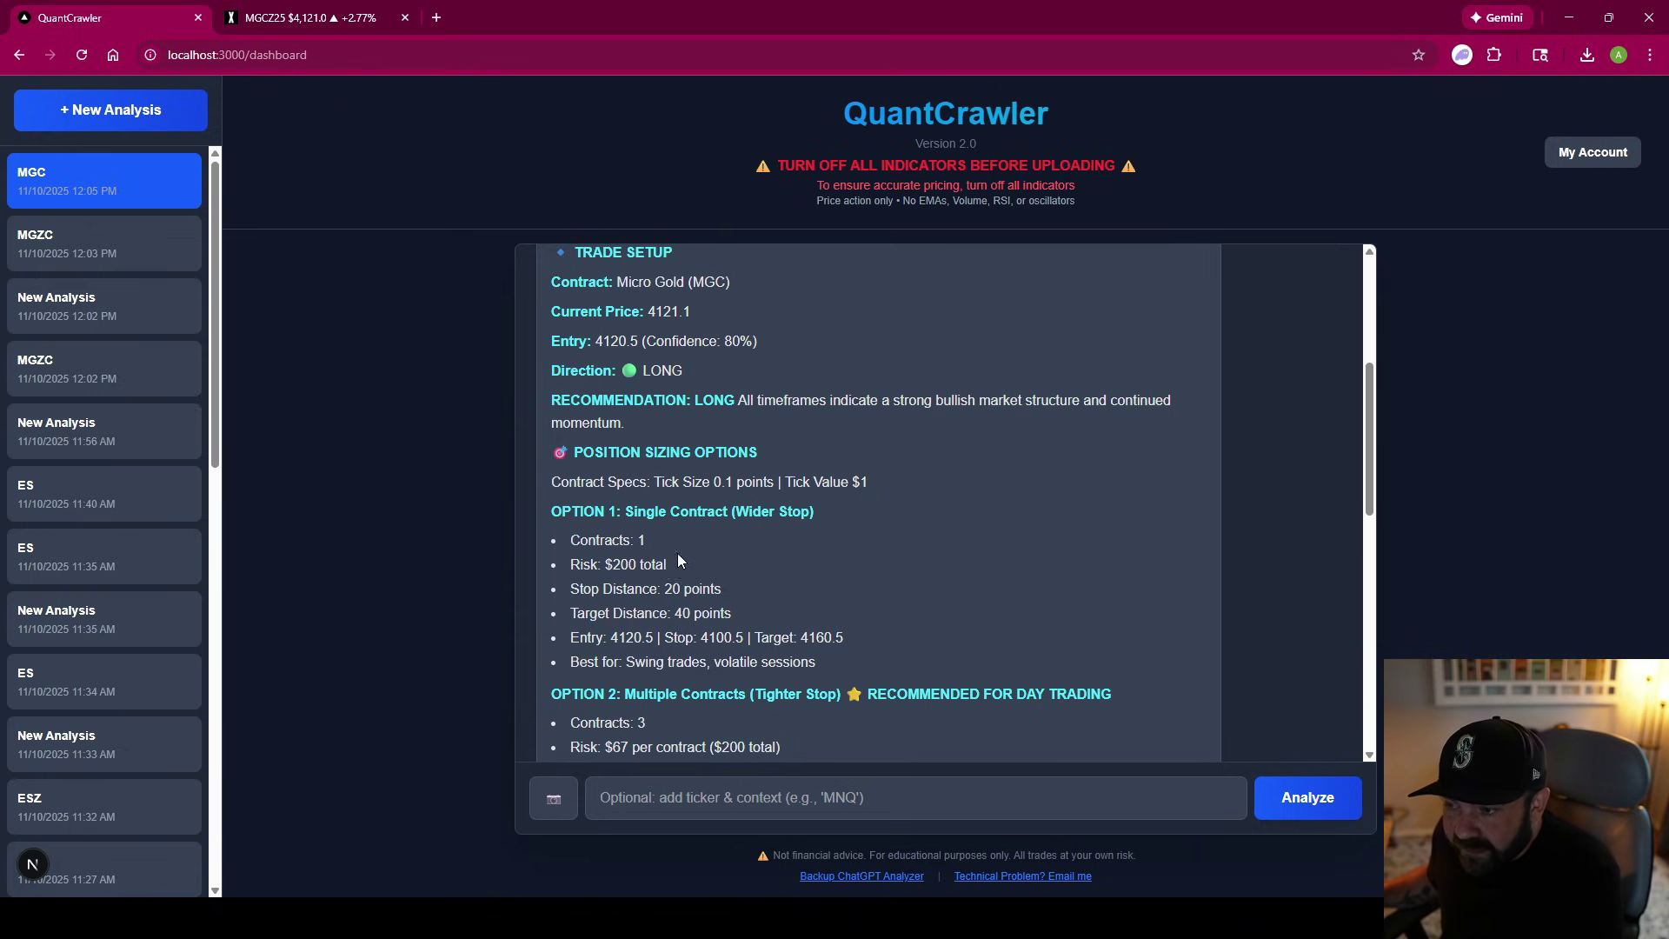
pyautogui.scroll(-2, 668, 555)
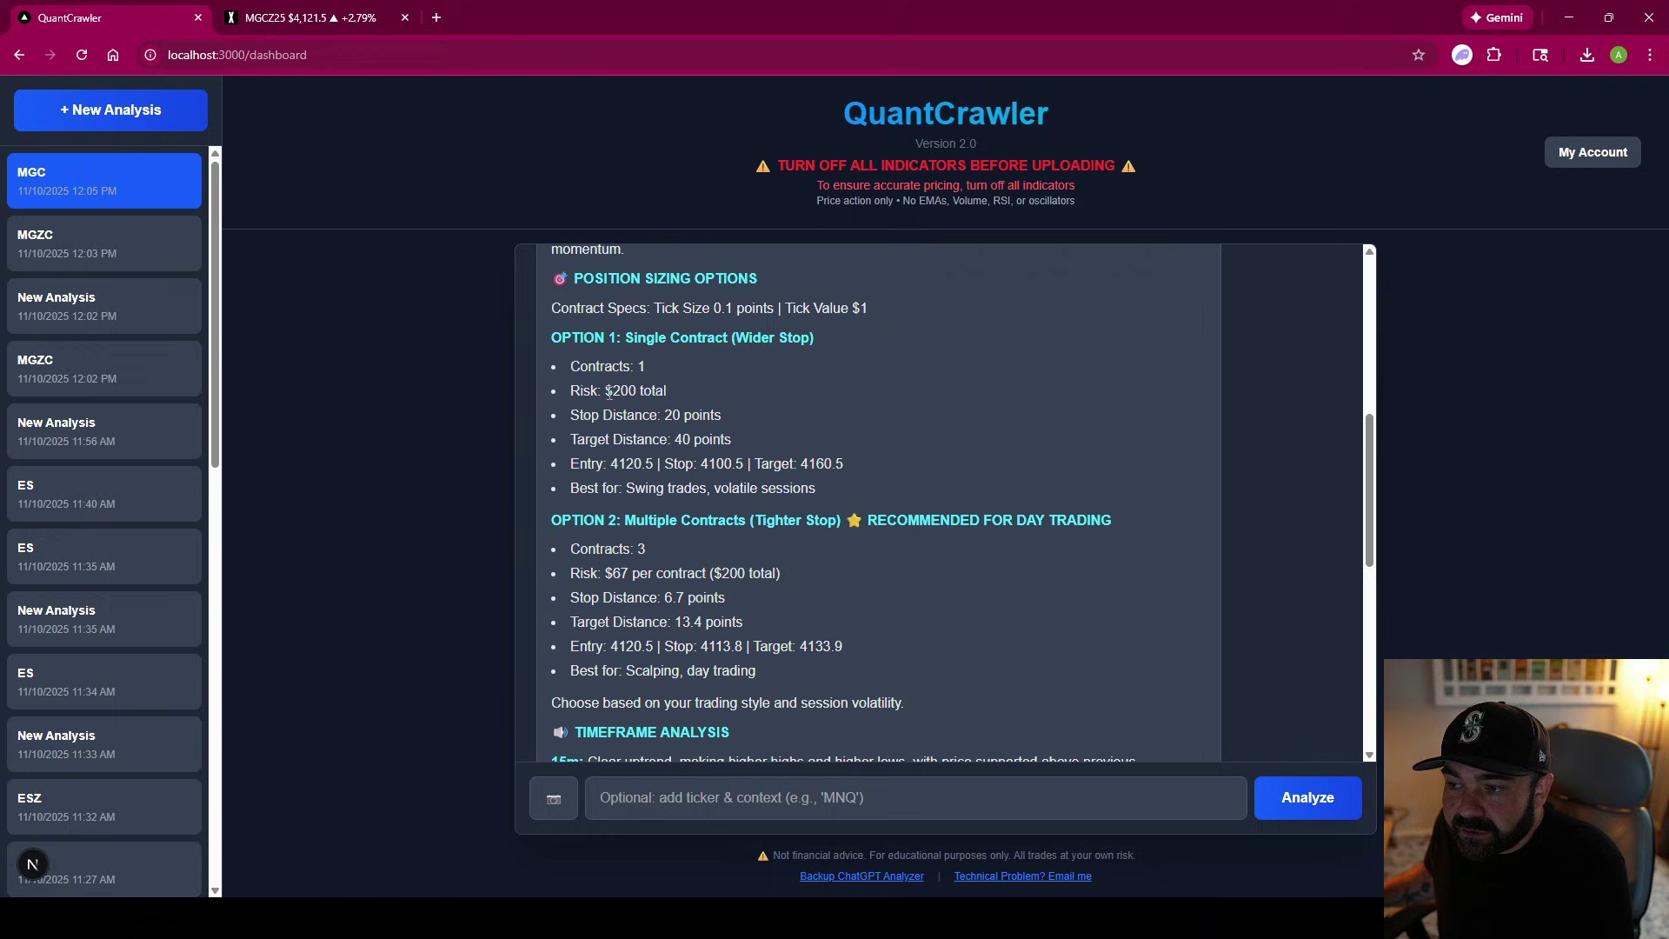
pyautogui.moveTo(606, 391); pyautogui.dragTo(668, 393)
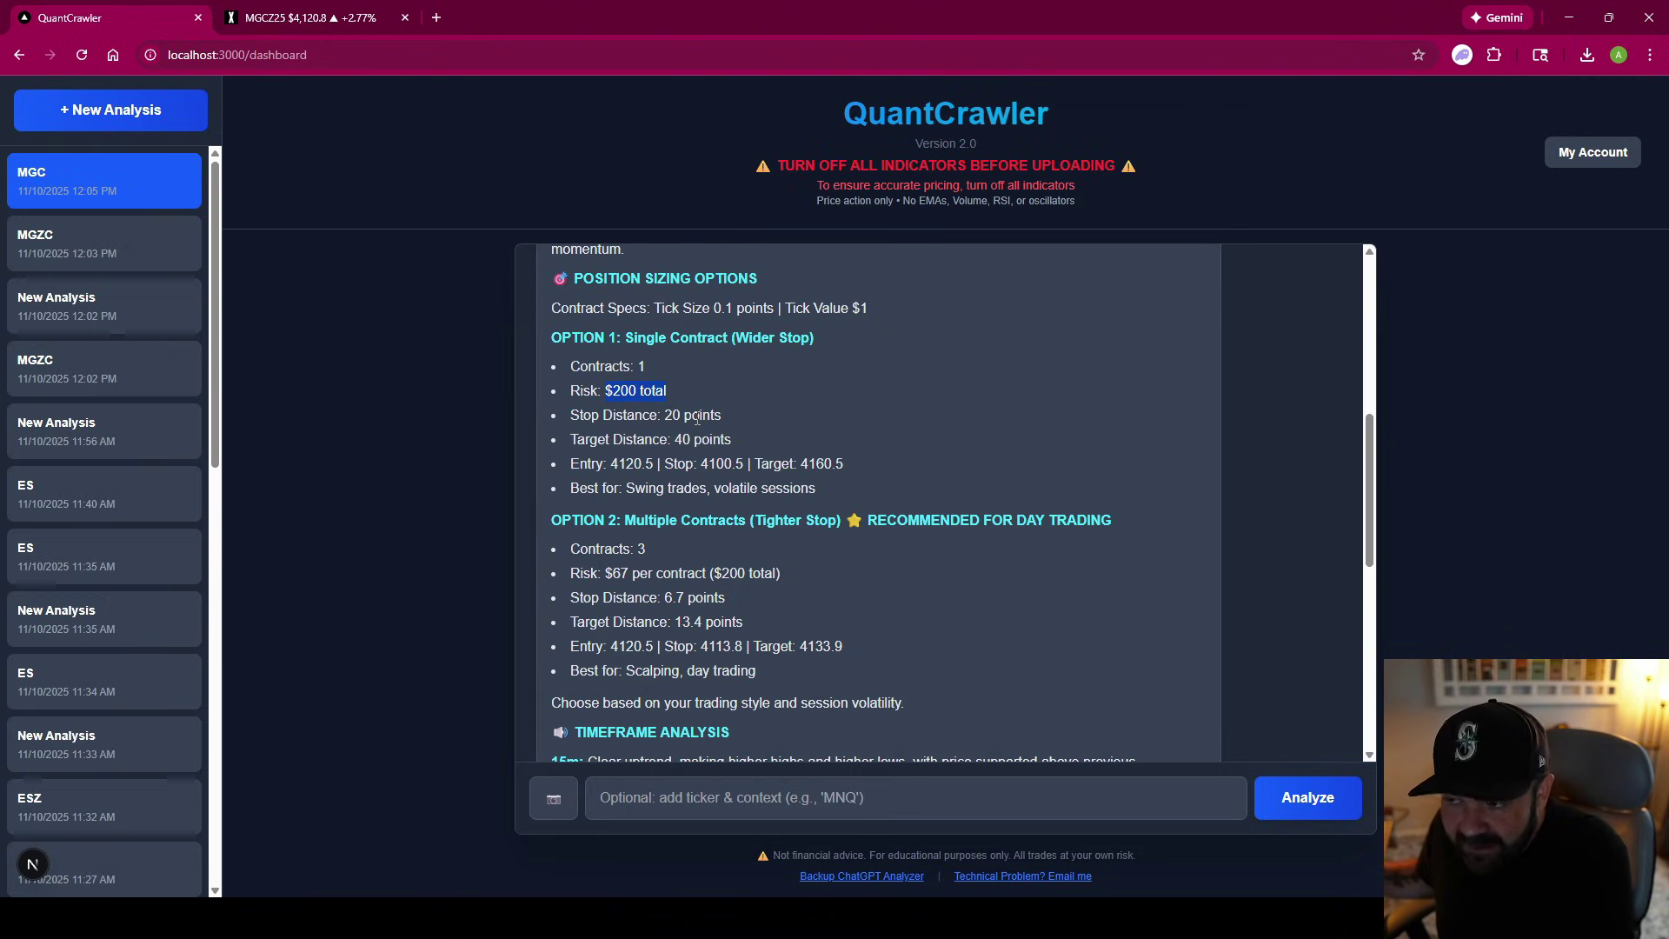
pyautogui.scroll(-1, 622, 598)
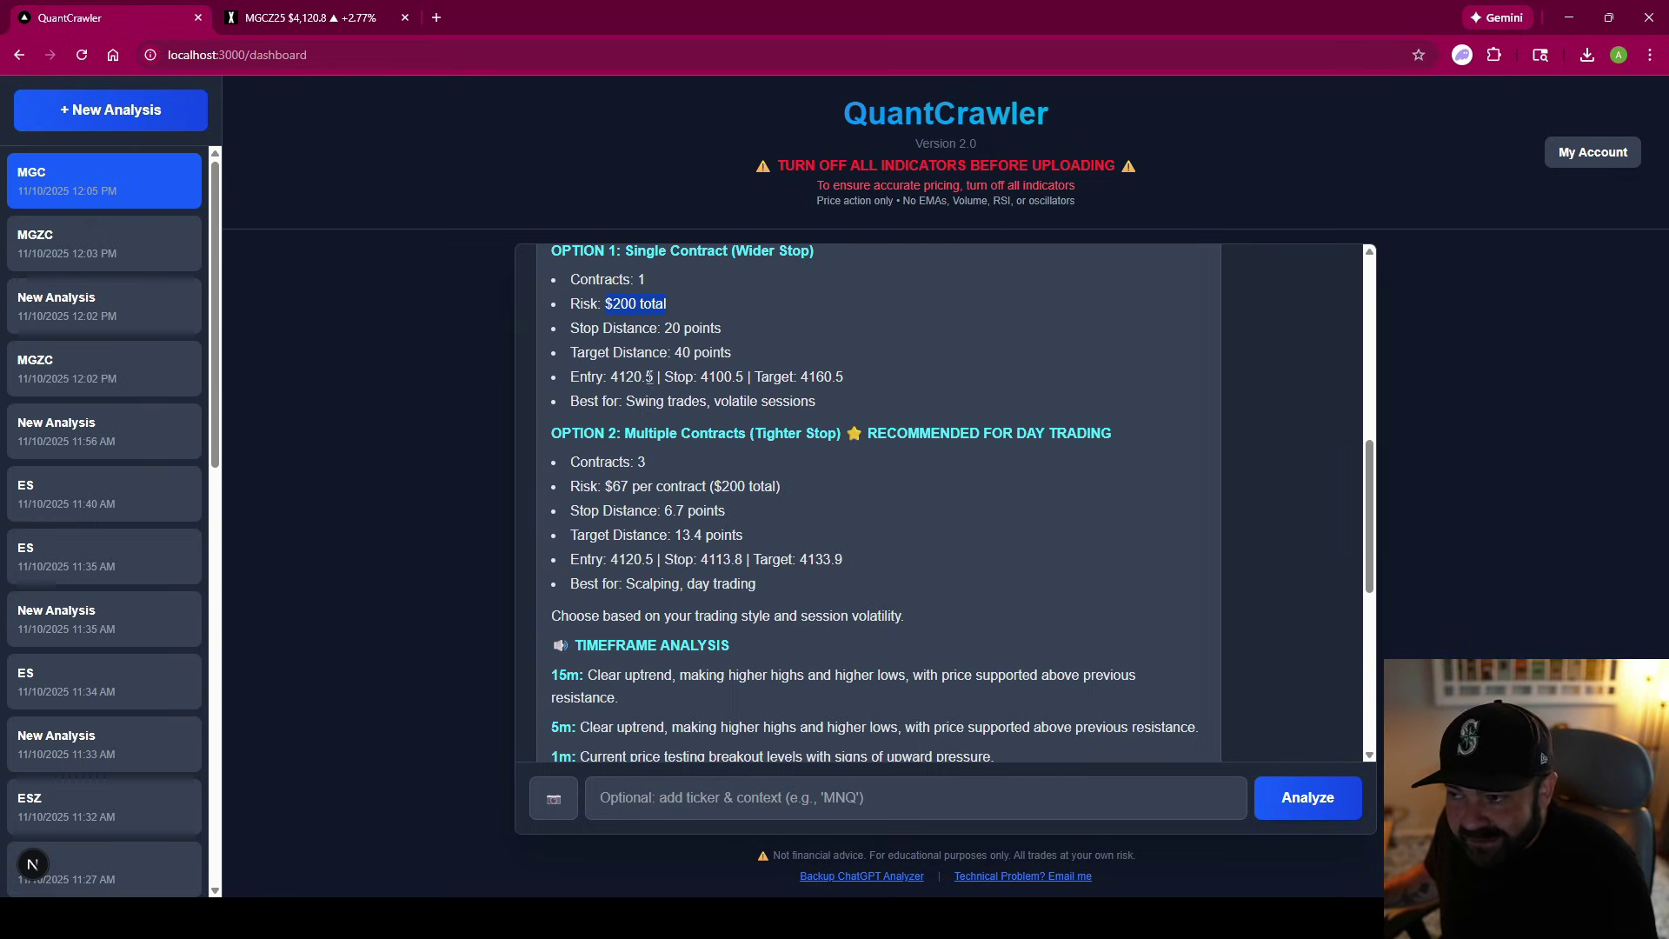
pyautogui.scroll(-6, 697, 469)
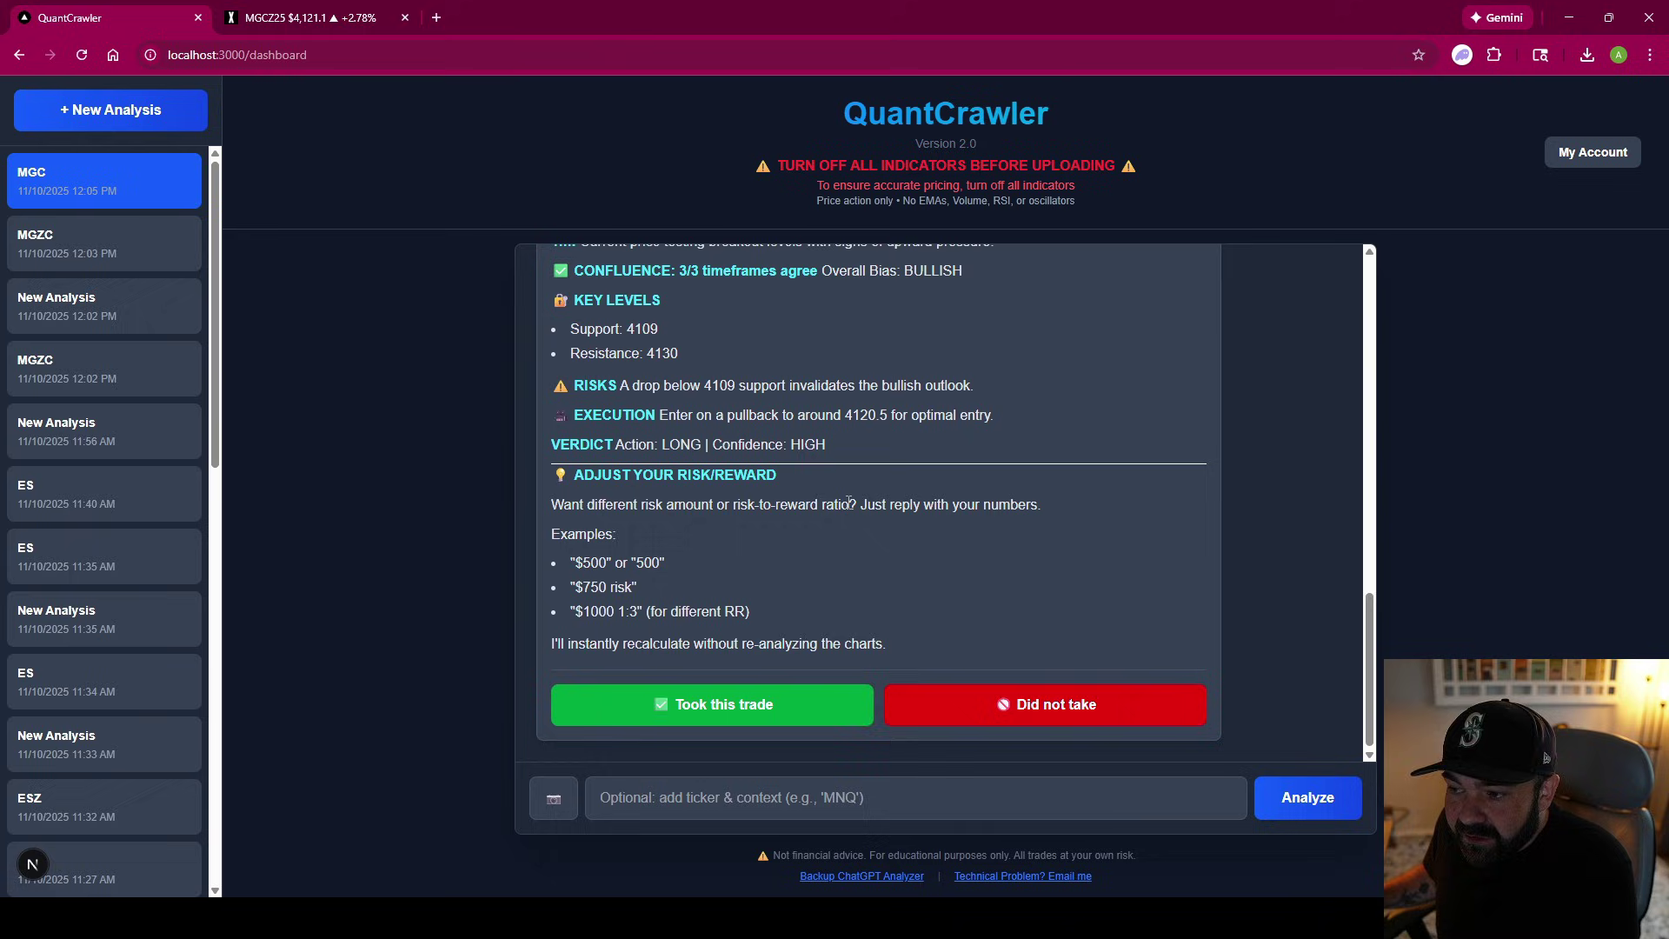
pyautogui.moveTo(559, 475); pyautogui.dragTo(790, 483)
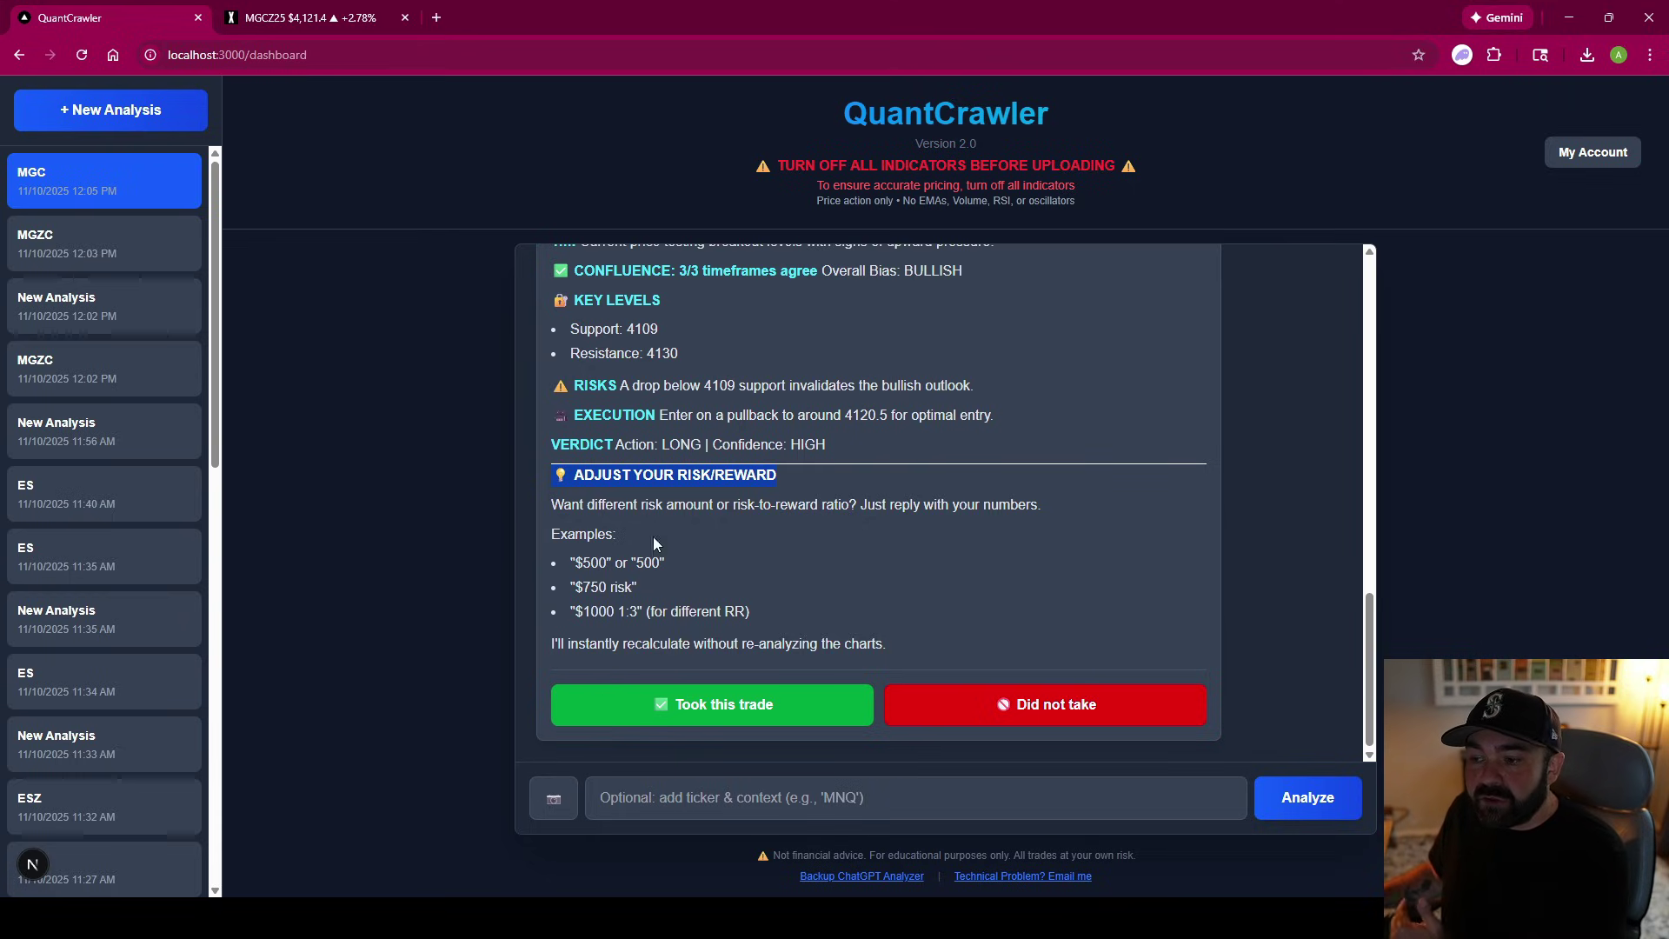
# Submit a $2,000 risk and review the 1-contract 200-point and 3-contract 66.7-point stop options
pyautogui.click(739, 797)
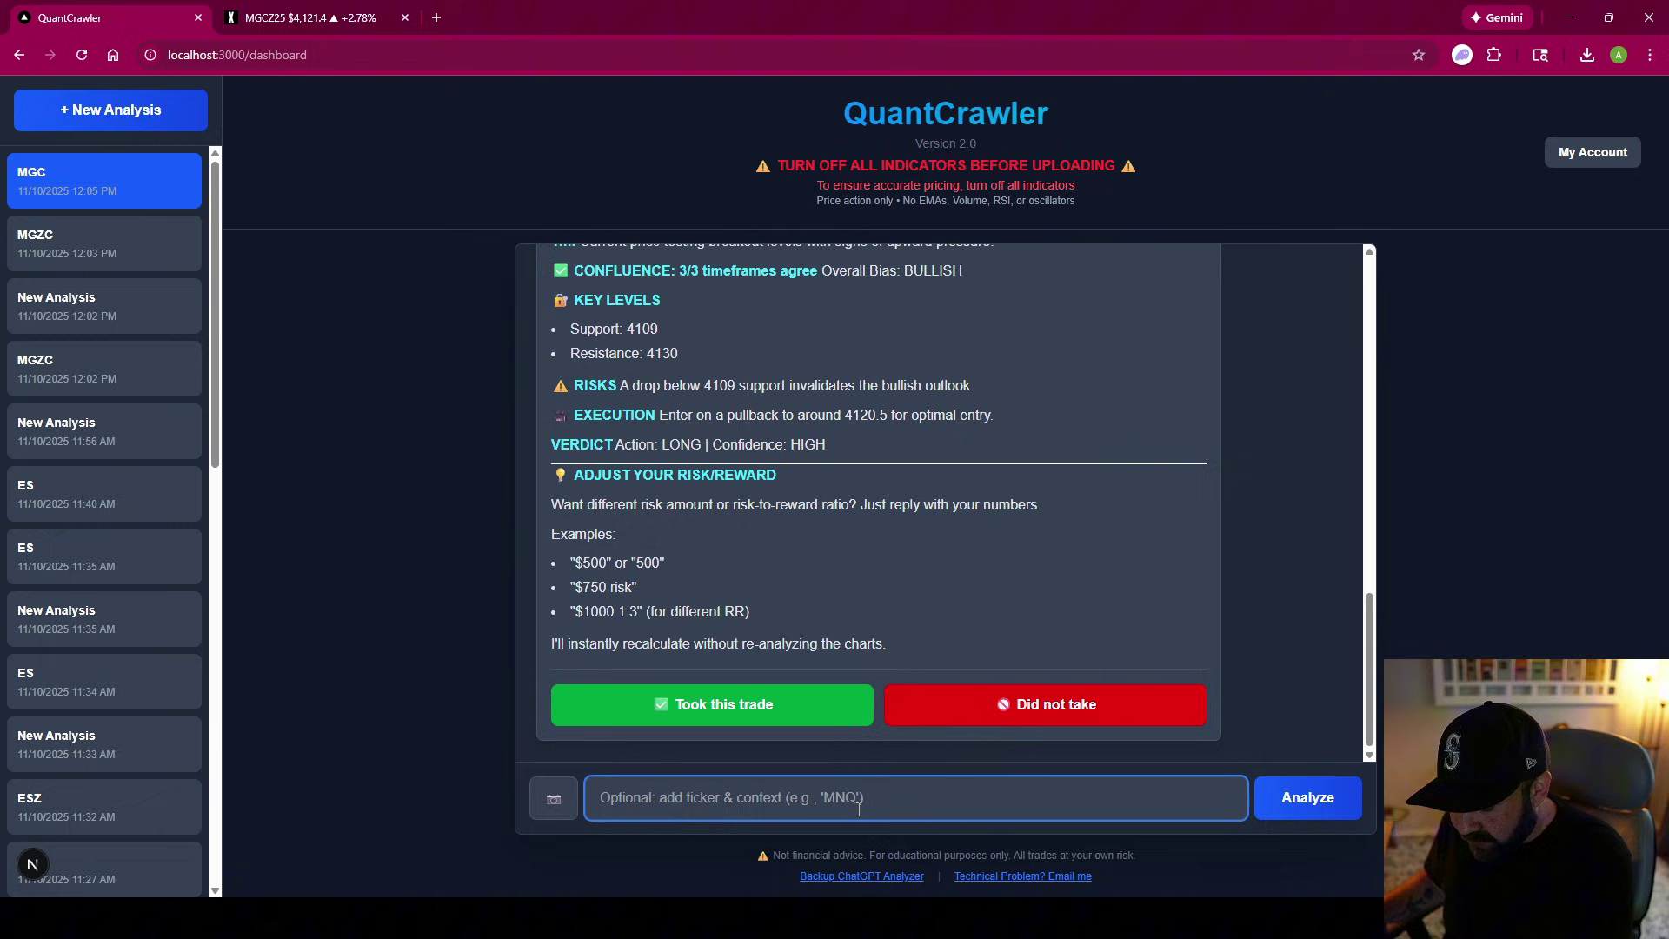
pyautogui.write('$2,000')
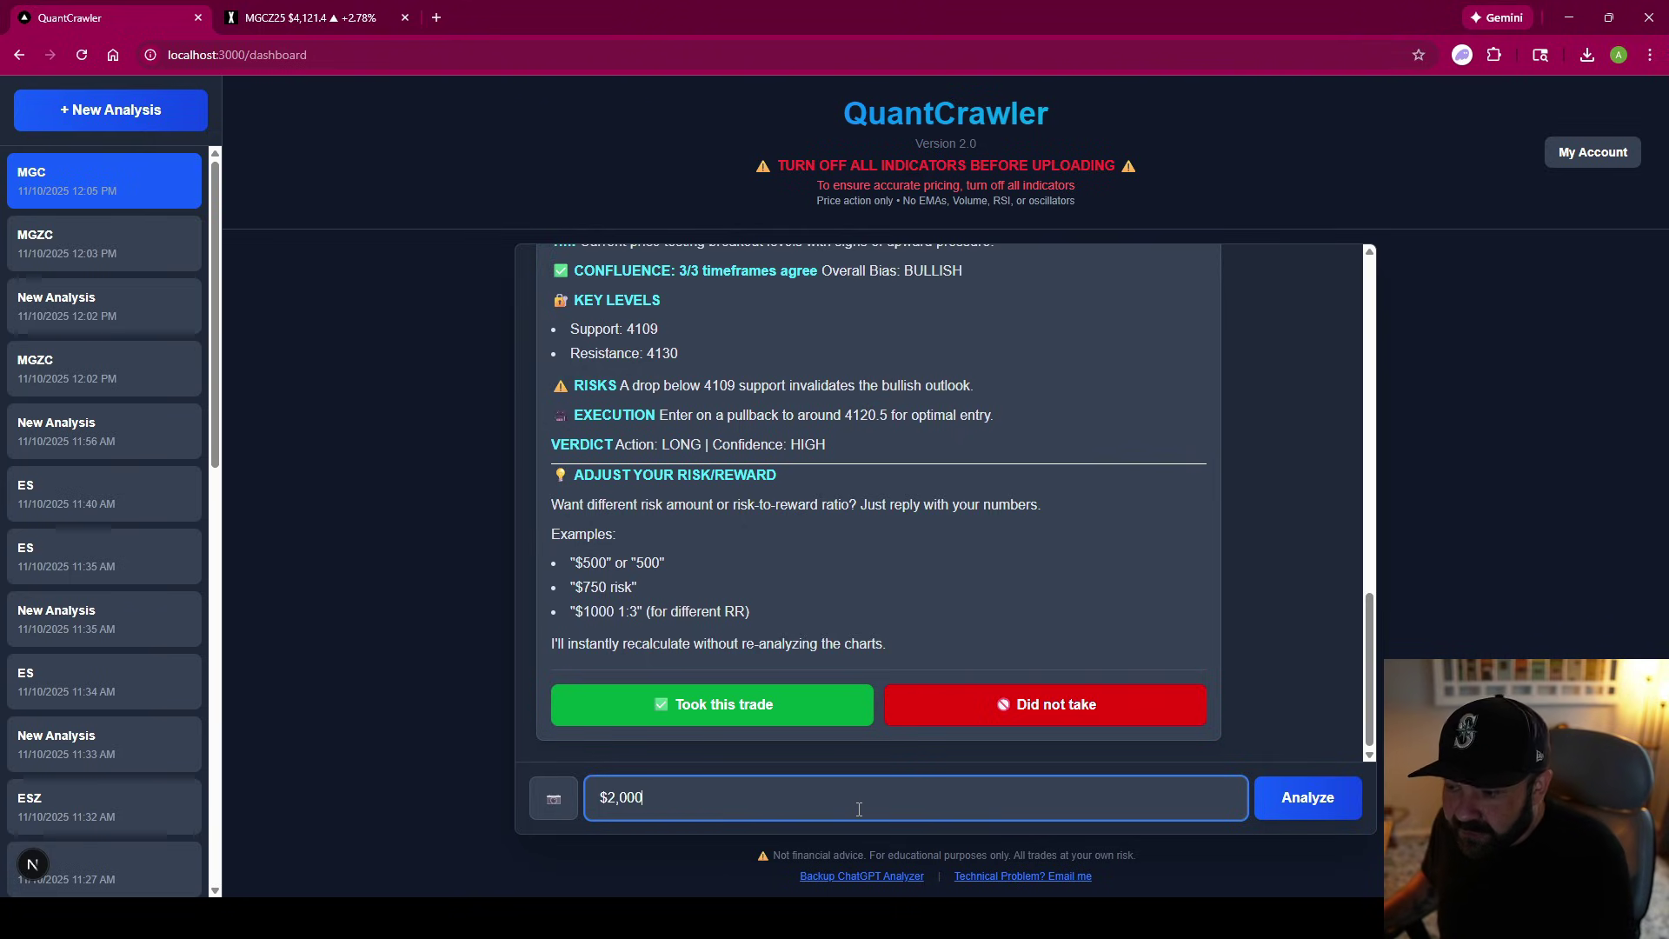
pyautogui.press('Return')
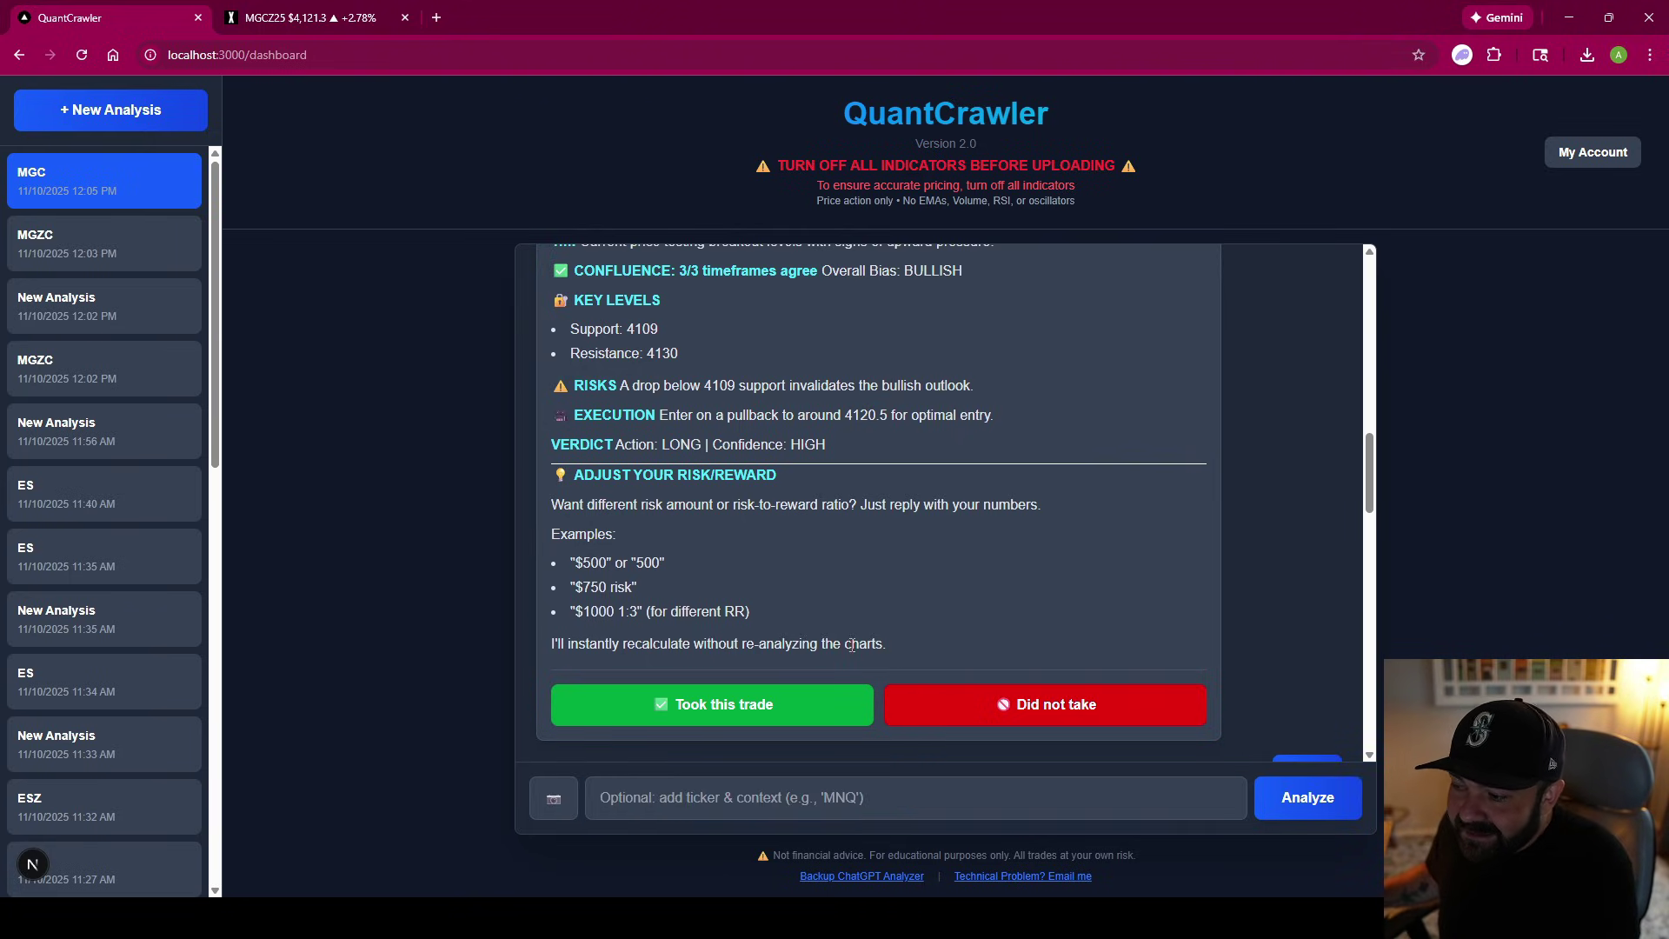
pyautogui.scroll(-2, 1087, 565)
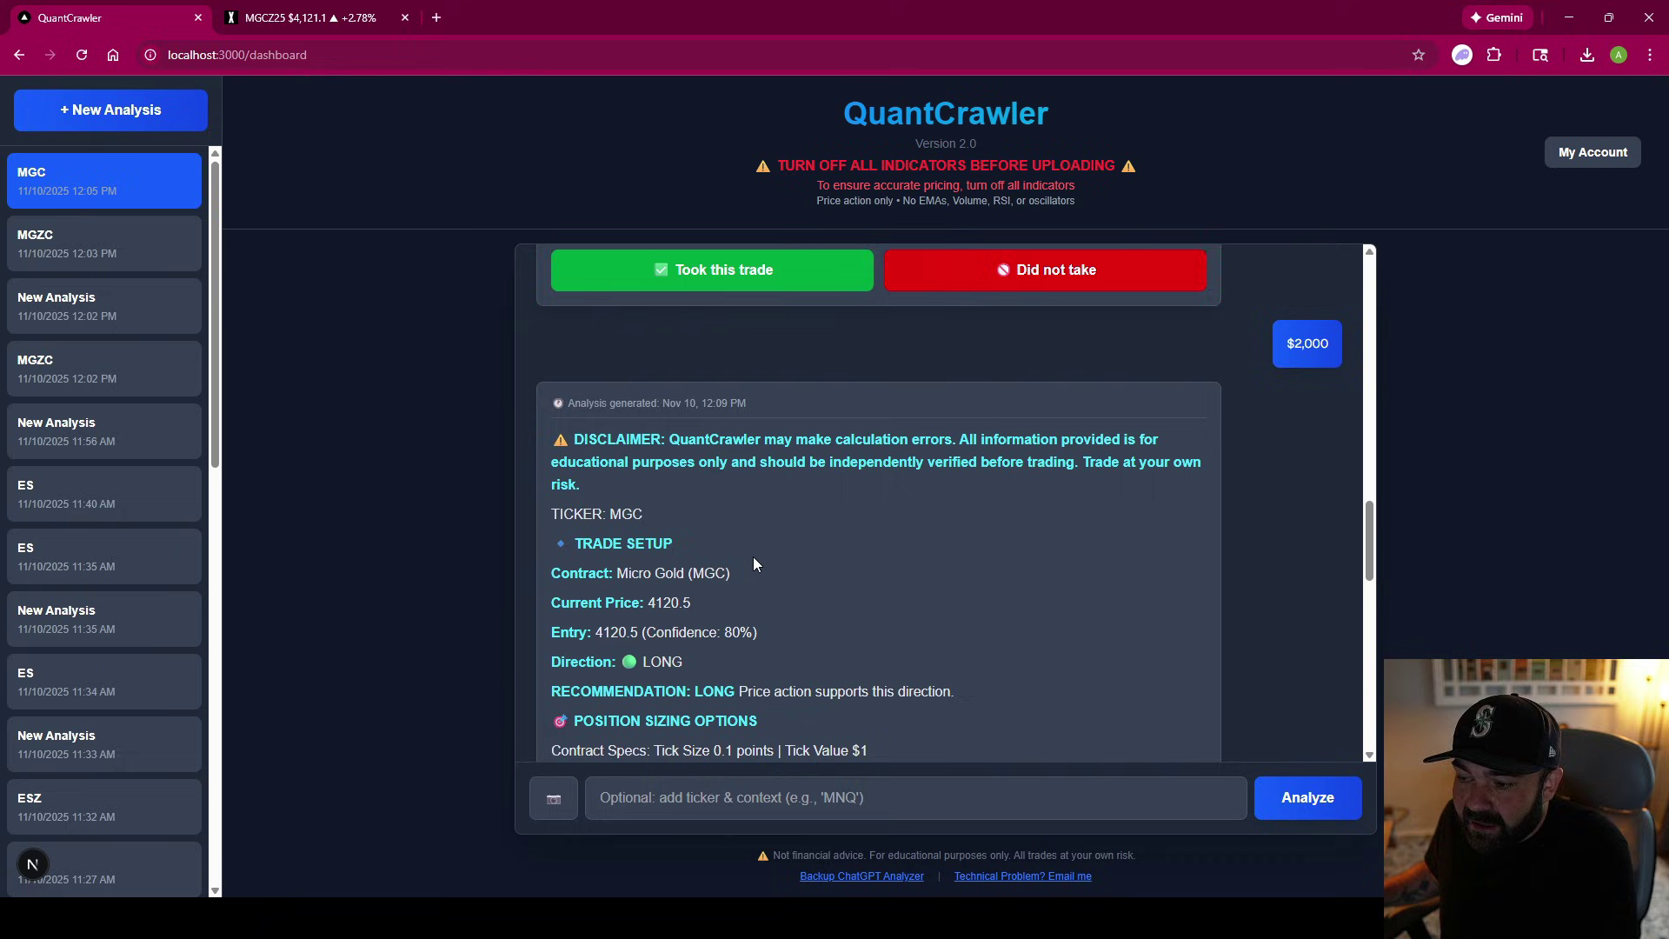
pyautogui.scroll(-1, 753, 560)
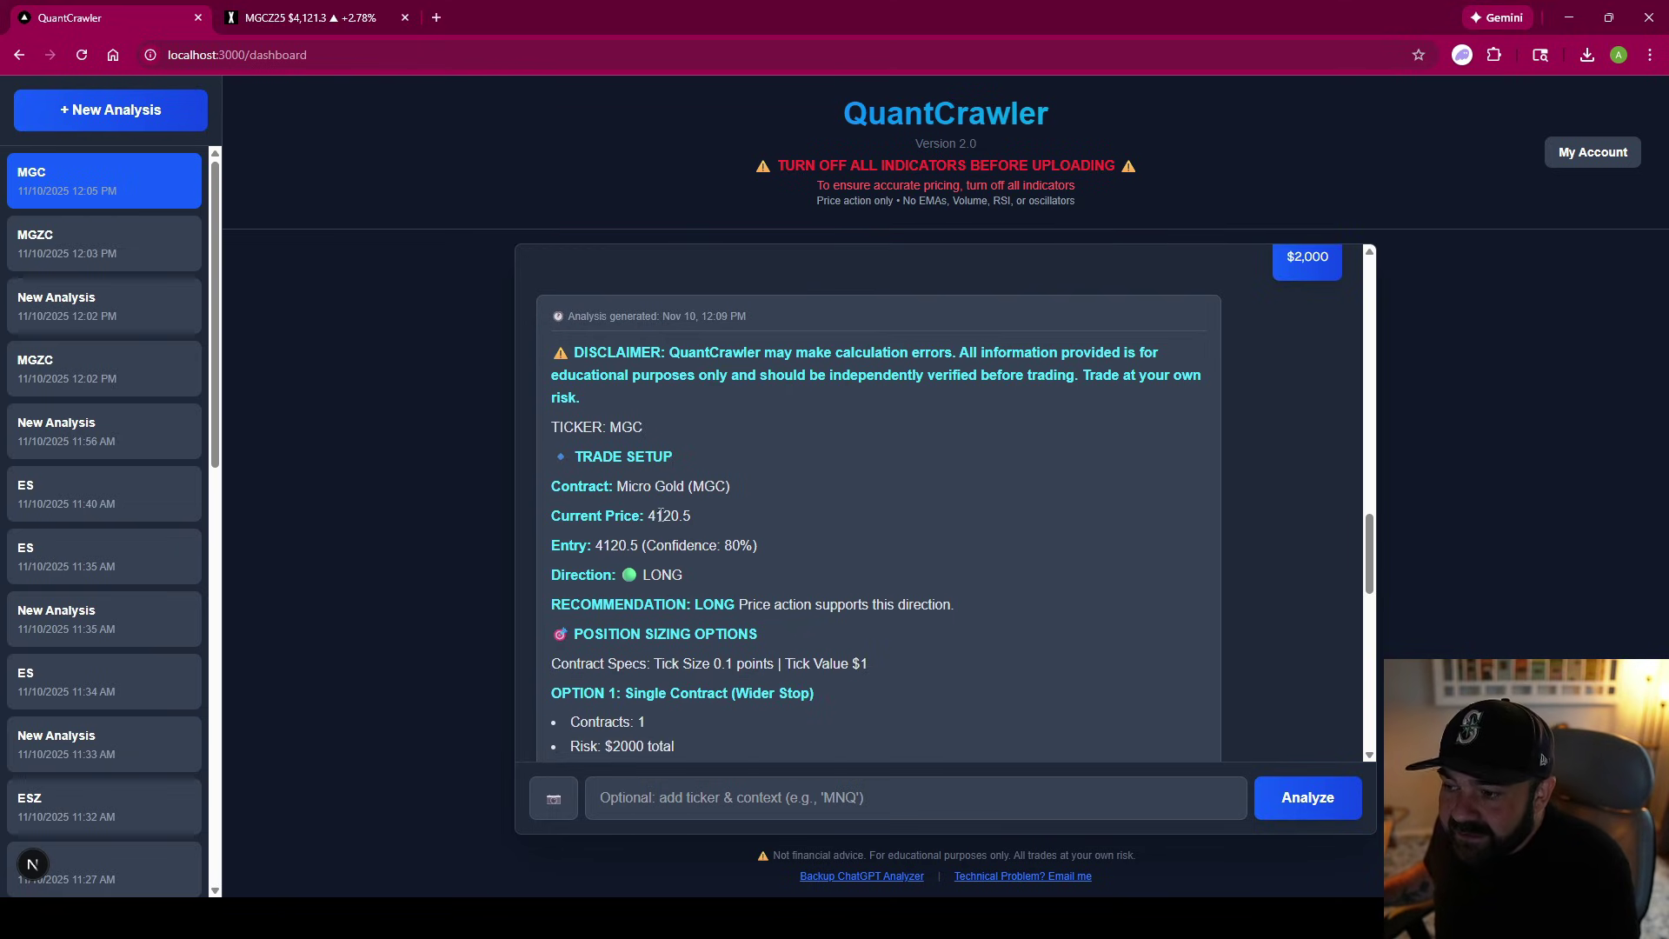
pyautogui.scroll(-4, 664, 545)
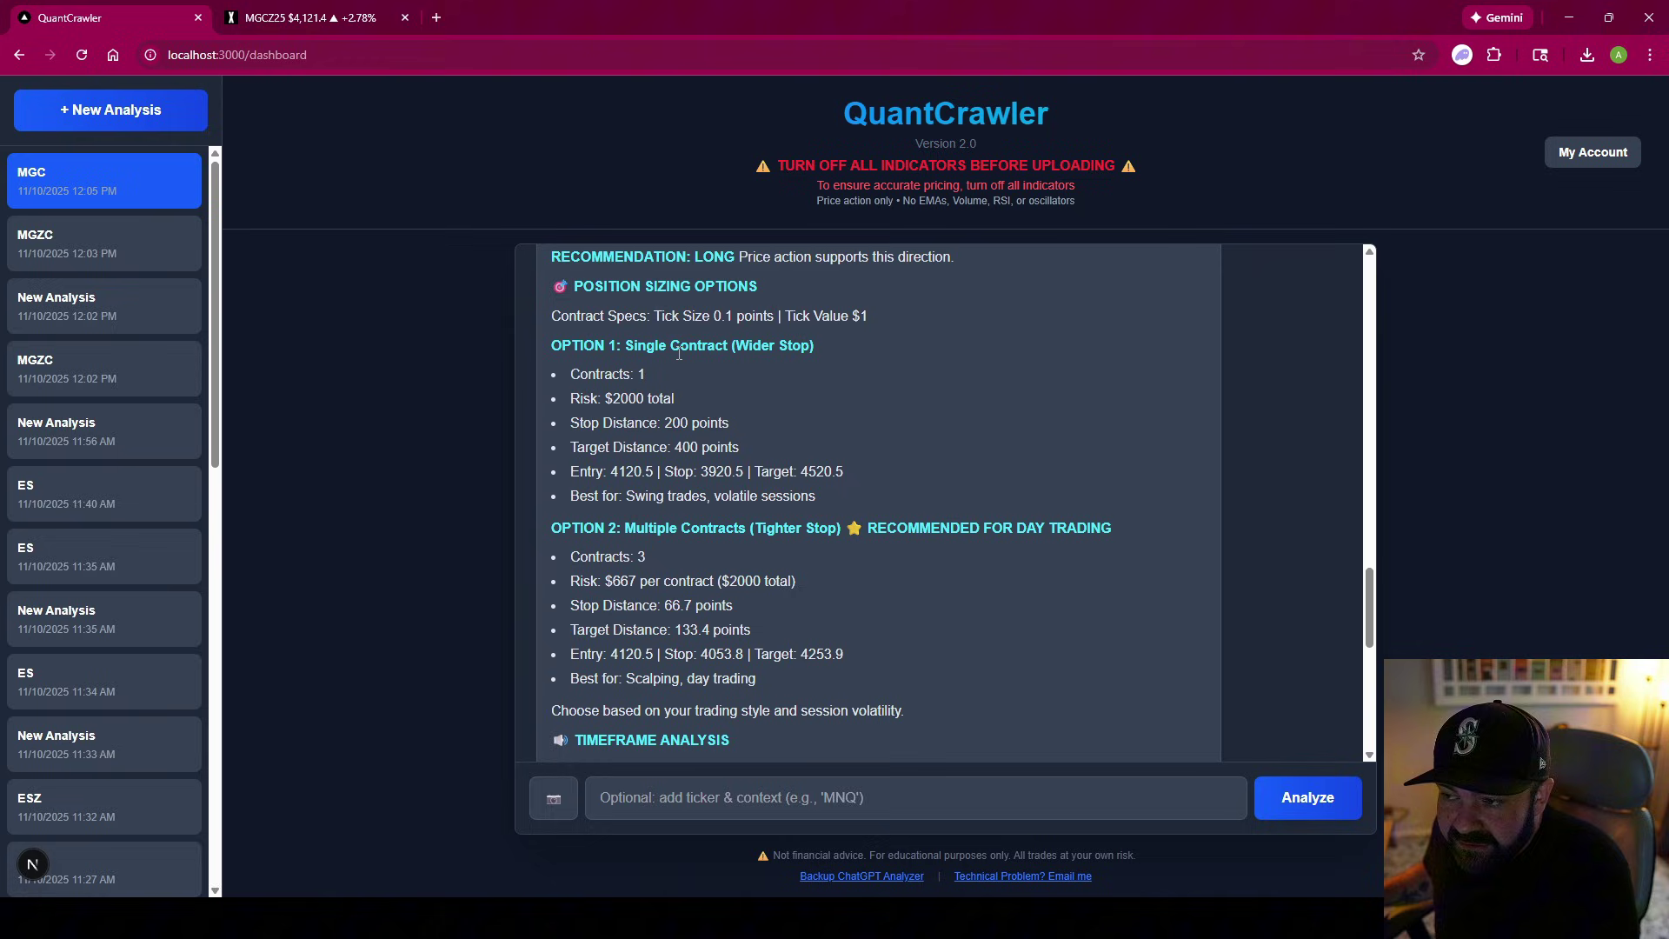
pyautogui.scroll(-1, 838, 442)
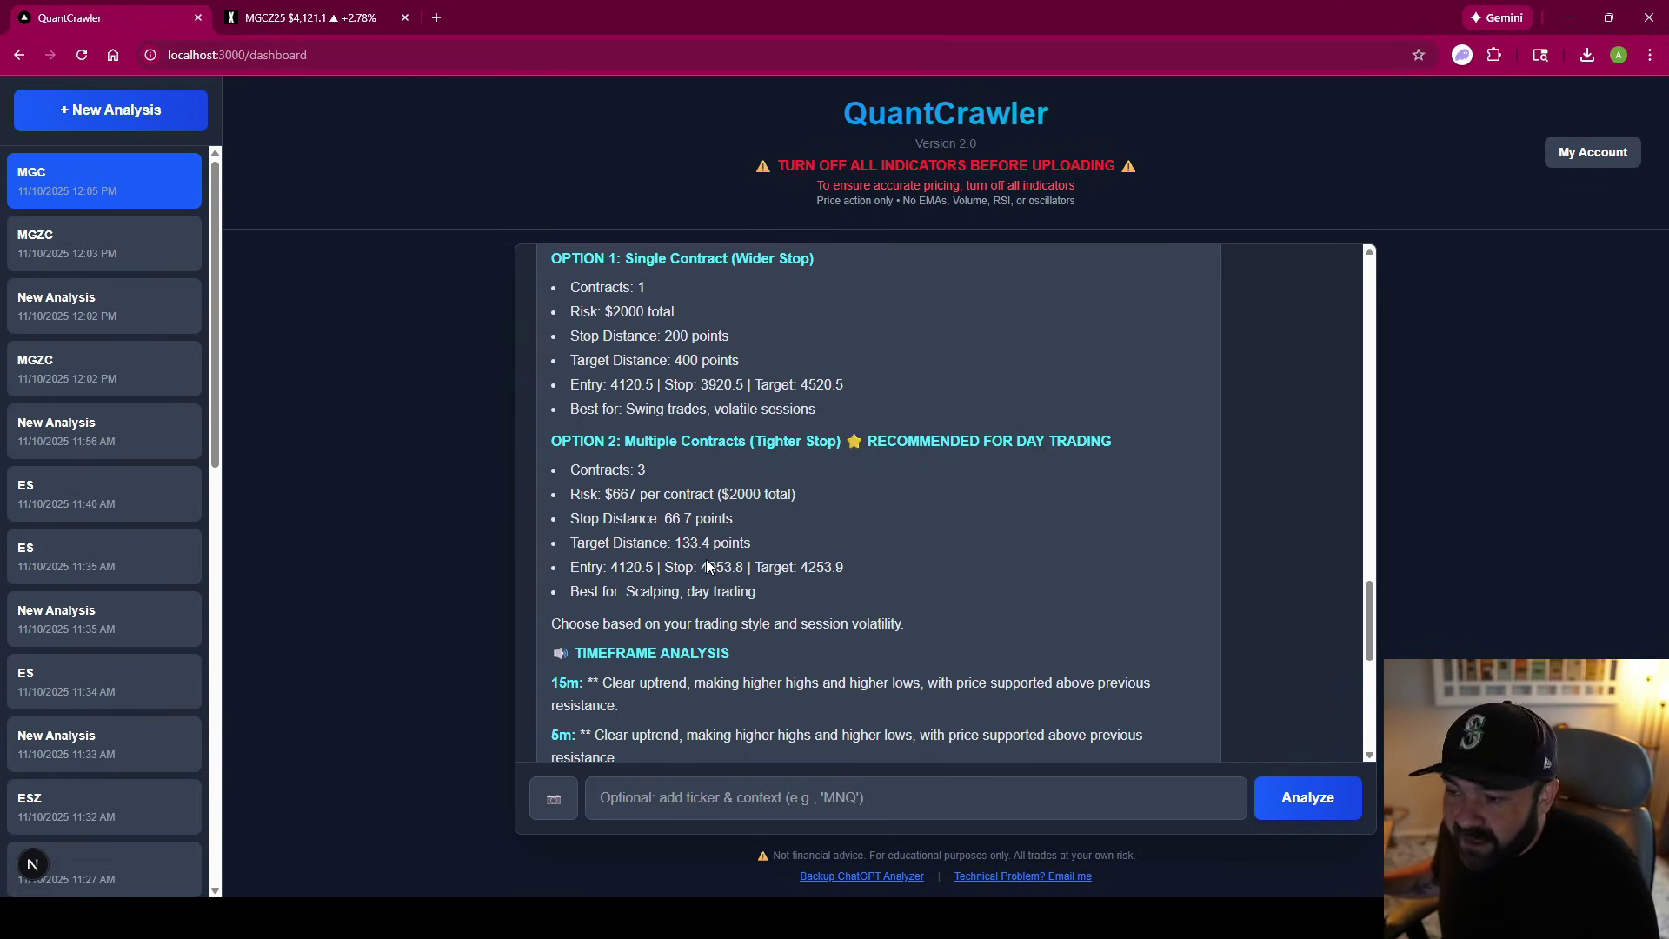
pyautogui.scroll(-4, 696, 548)
pyautogui.scroll(-3, 669, 556)
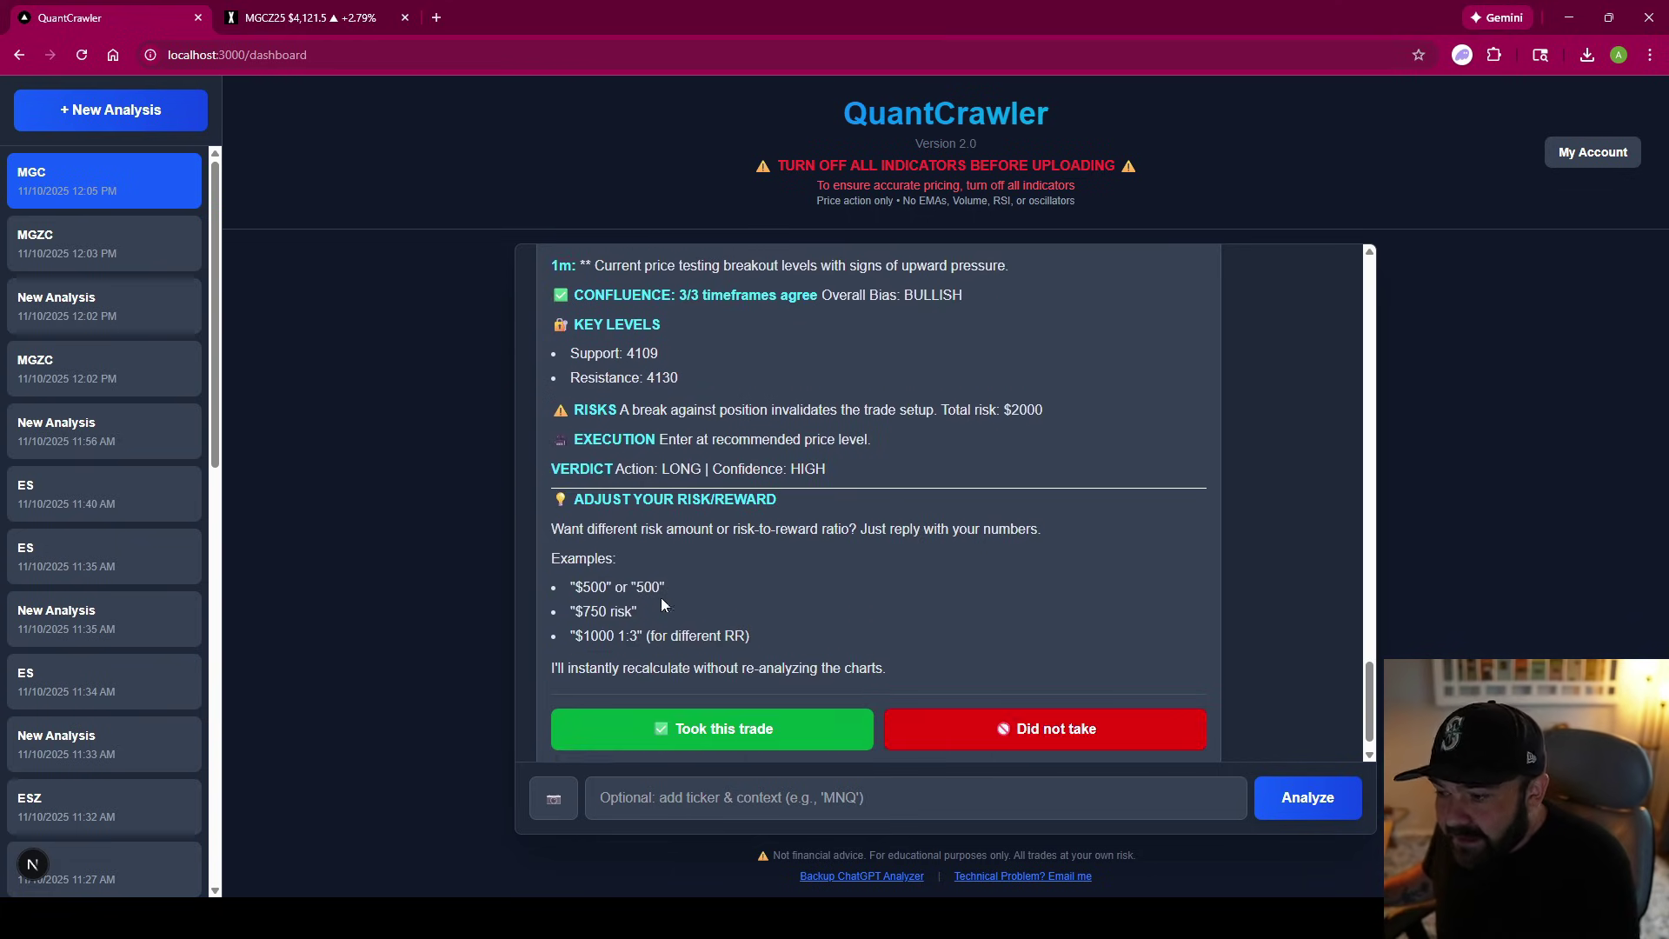
# Submit a new risk amount and review the $300 sizing: 30-point stop on 1 contract, 10-point on 3
pyautogui.click(732, 796)
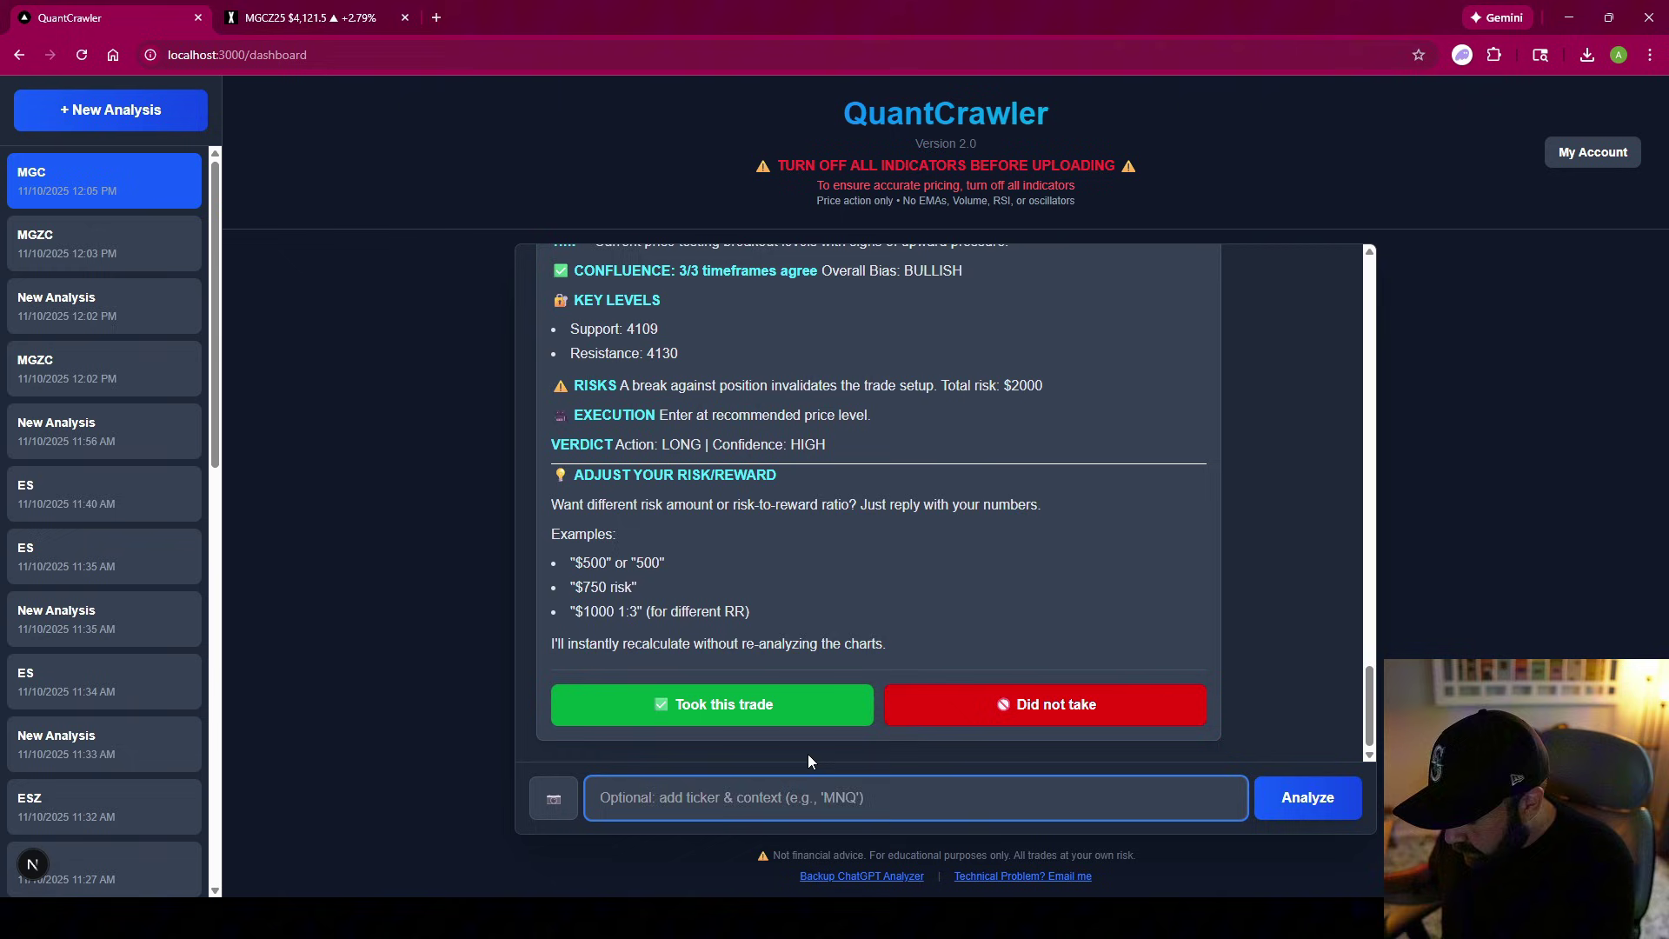
pyautogui.write('$600')
pyautogui.press('Return')
pyautogui.scroll(-9, 874, 604)
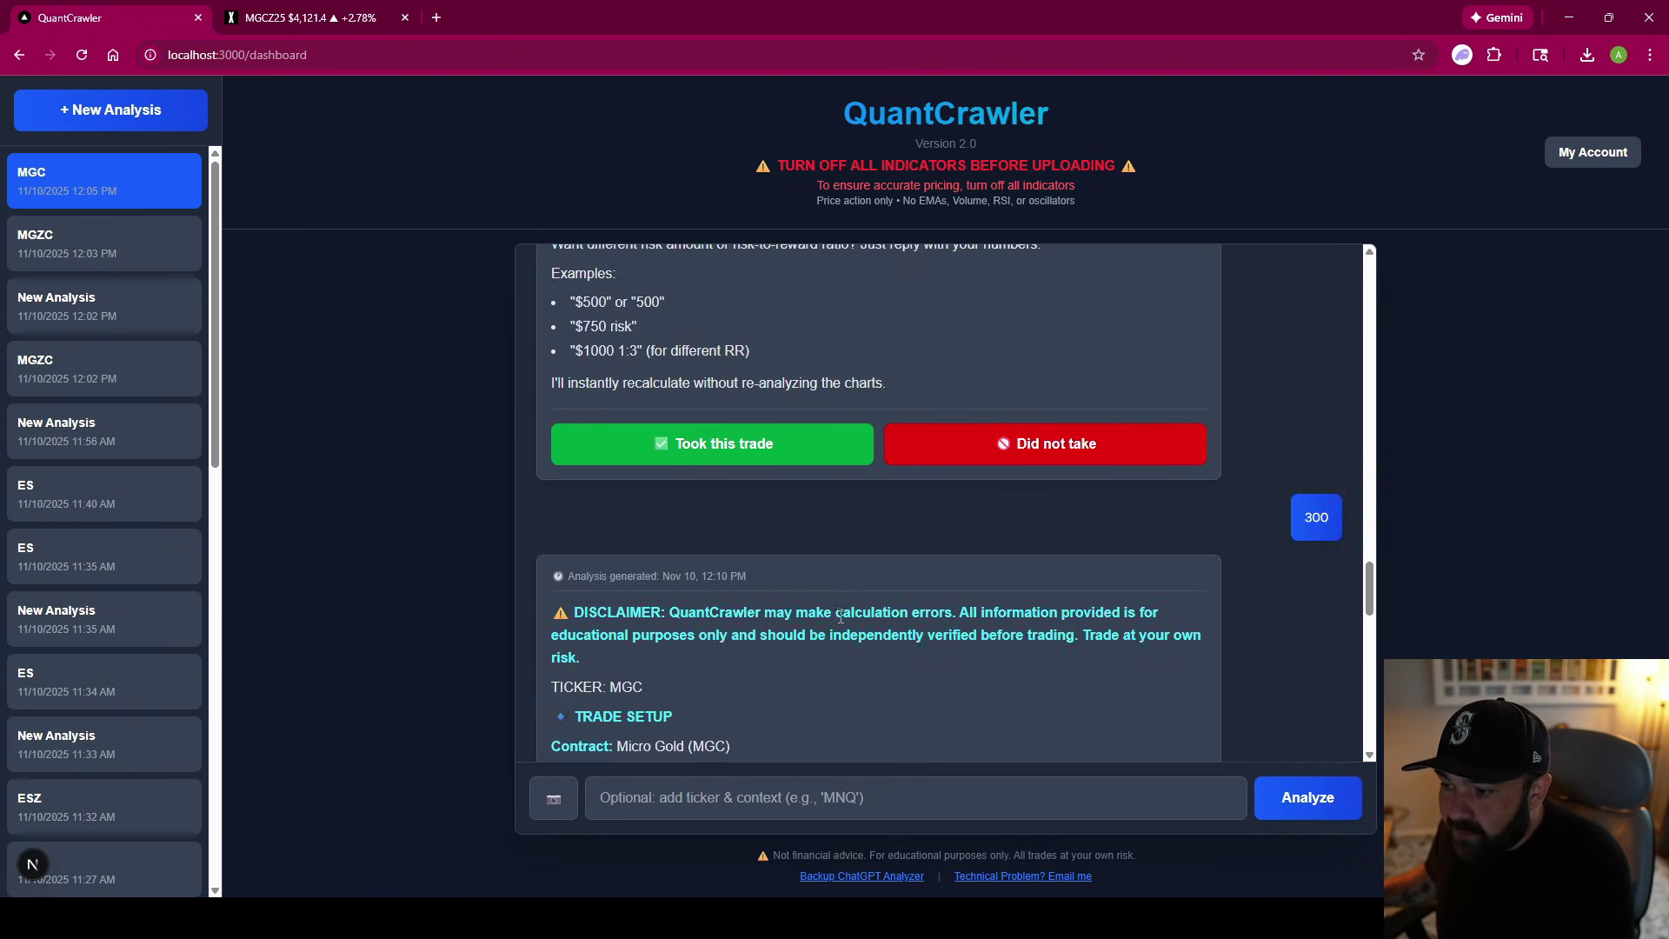
pyautogui.scroll(-2, 888, 598)
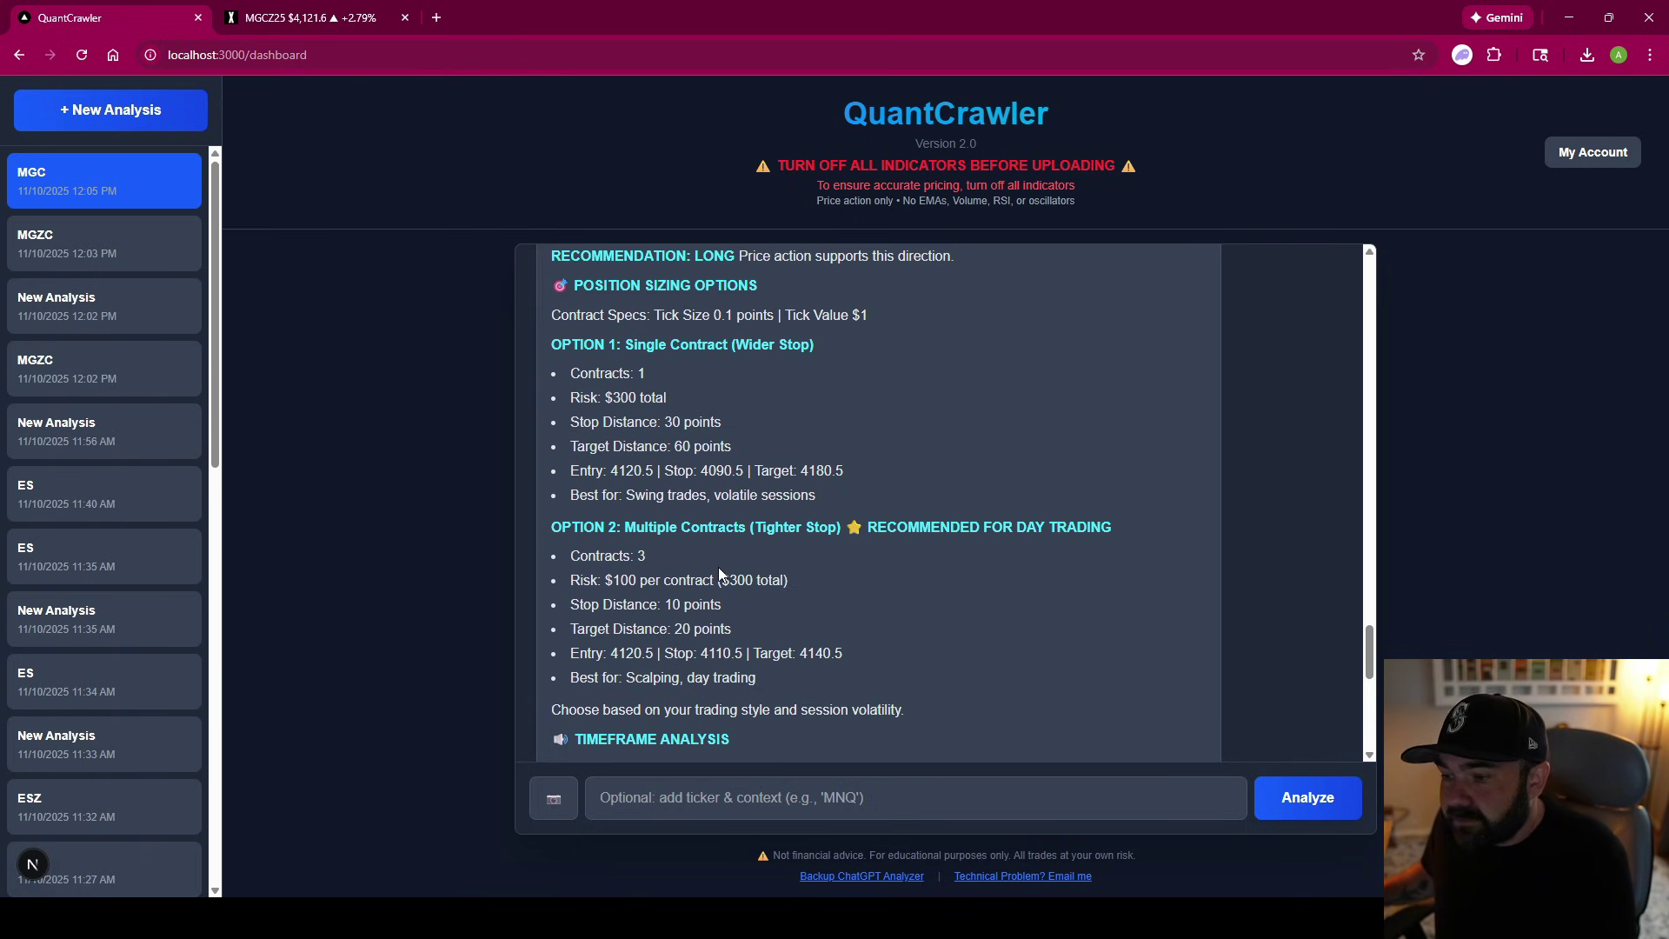
pyautogui.scroll(-3, 756, 569)
pyautogui.scroll(-3, 849, 613)
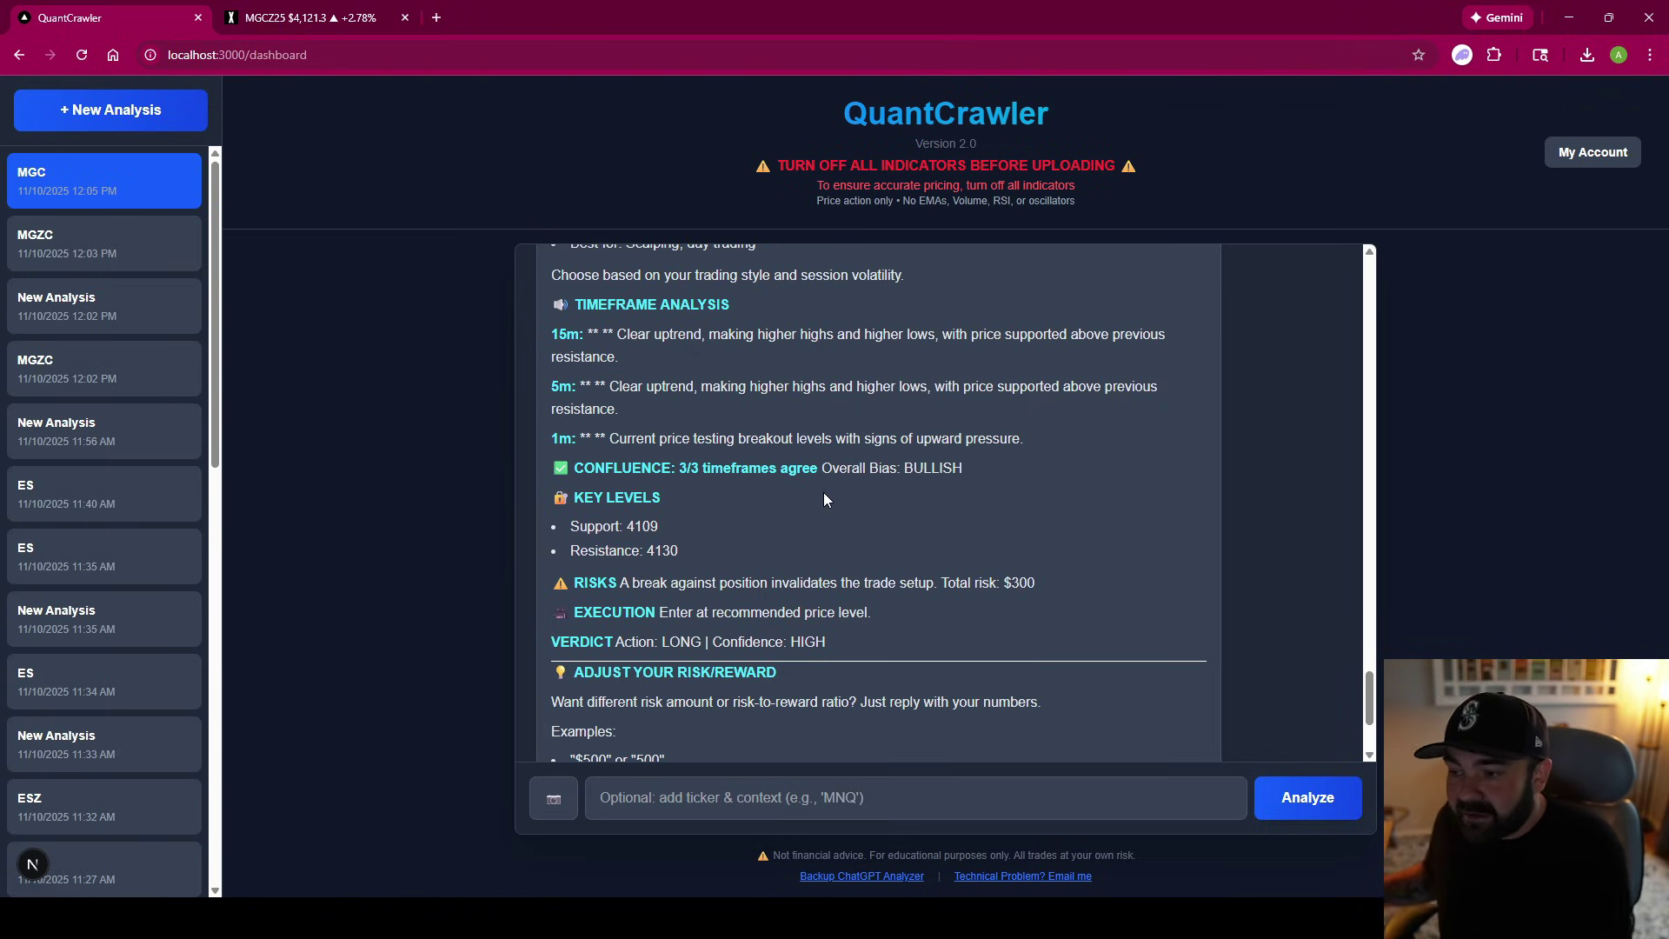
pyautogui.scroll(-3, 721, 608)
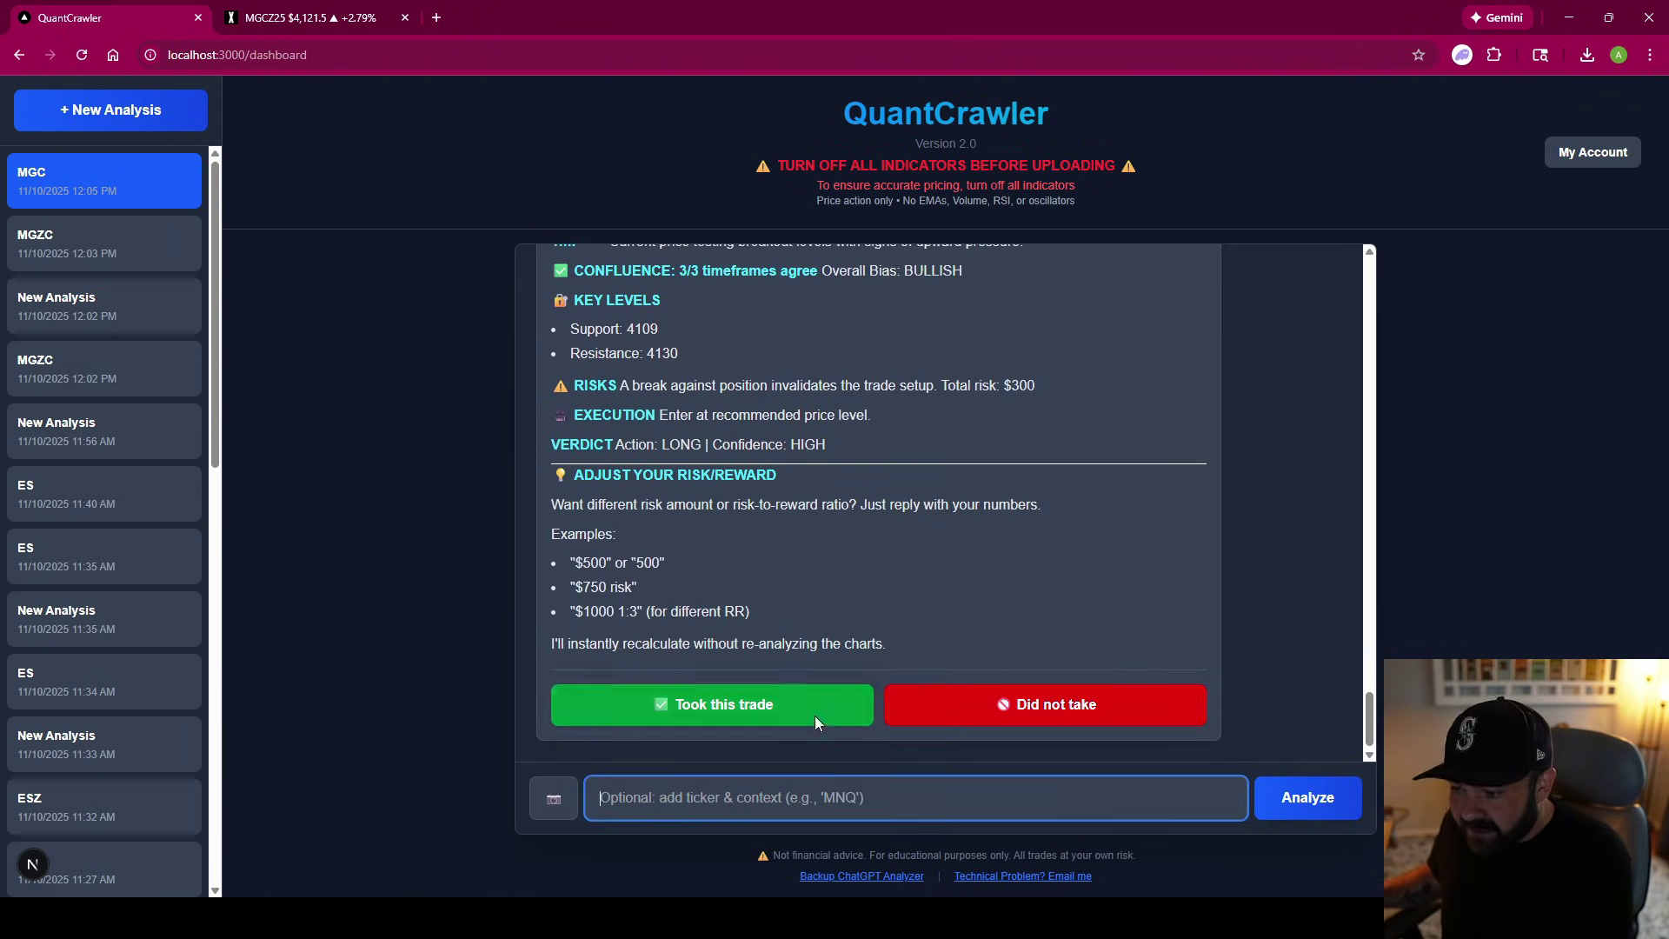
# Submit a 400 risk and review the 1-contract 40-point and 3-contract 13.3-point stop options
pyautogui.write('400')
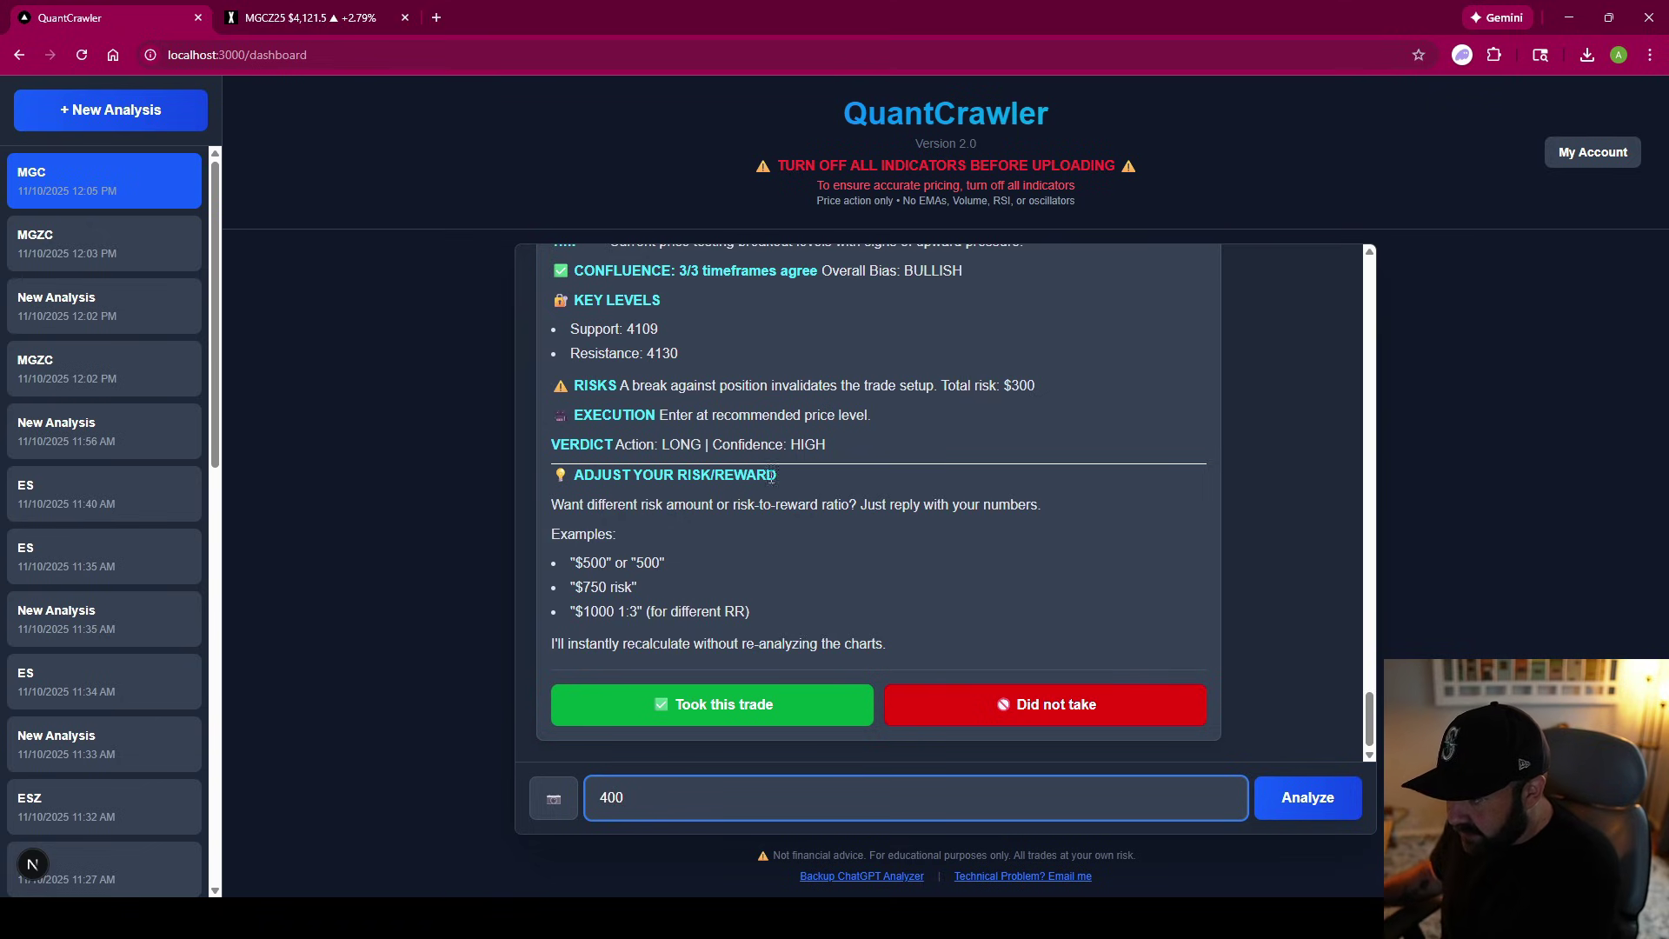
pyautogui.press('Return')
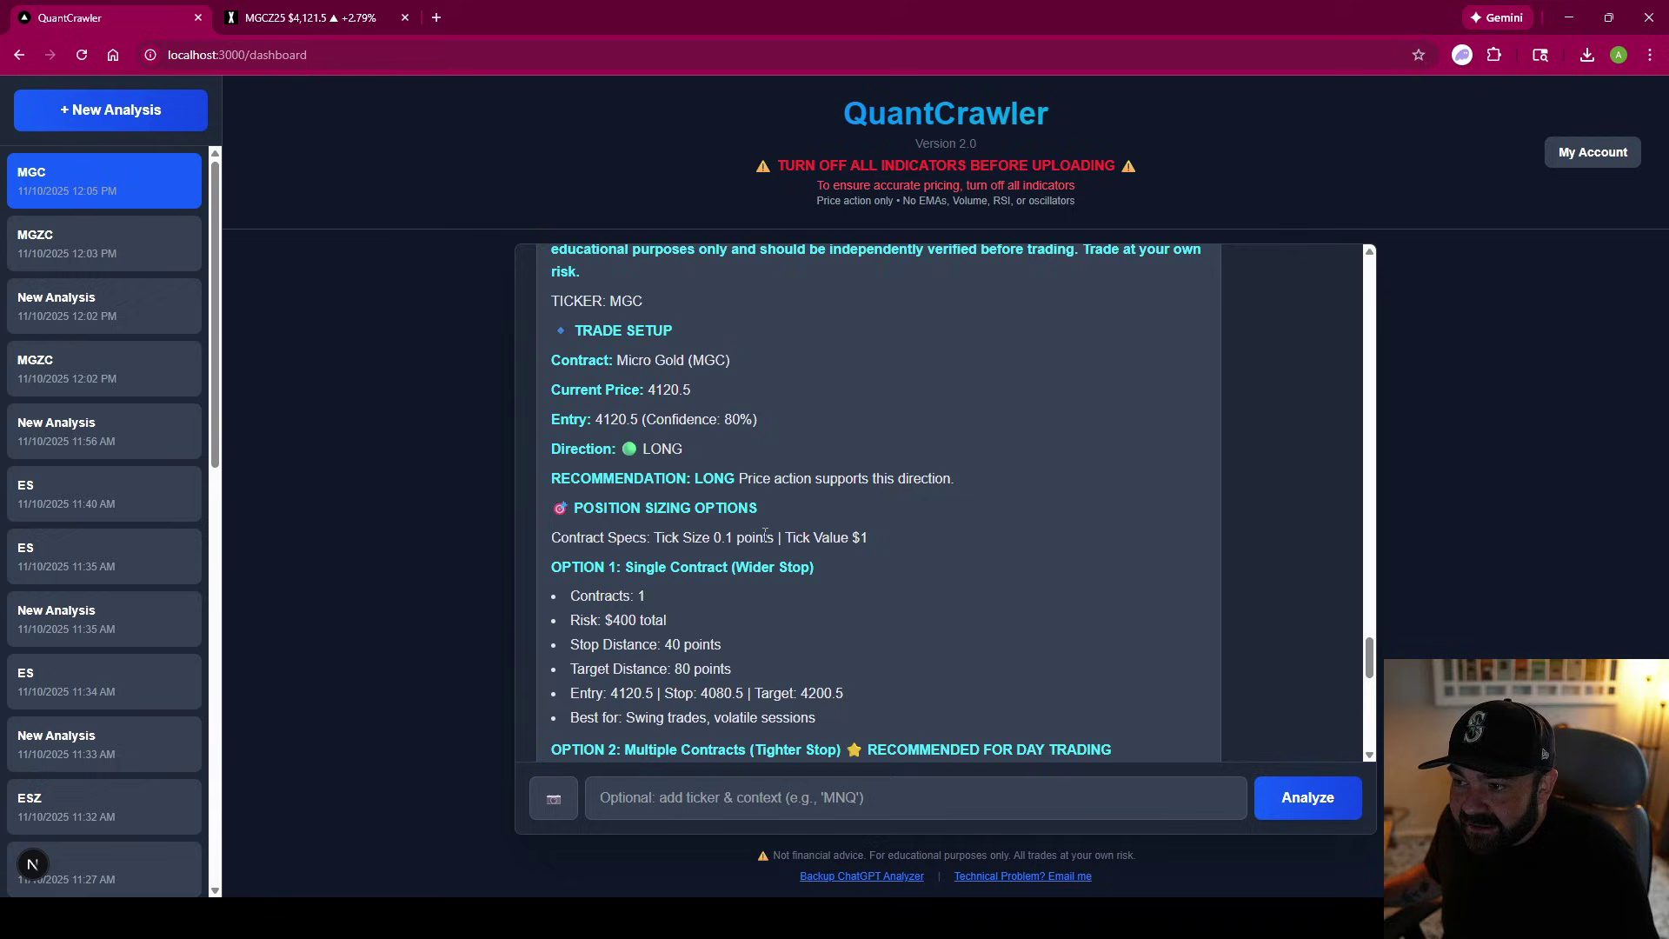
pyautogui.scroll(-5, 606, 417)
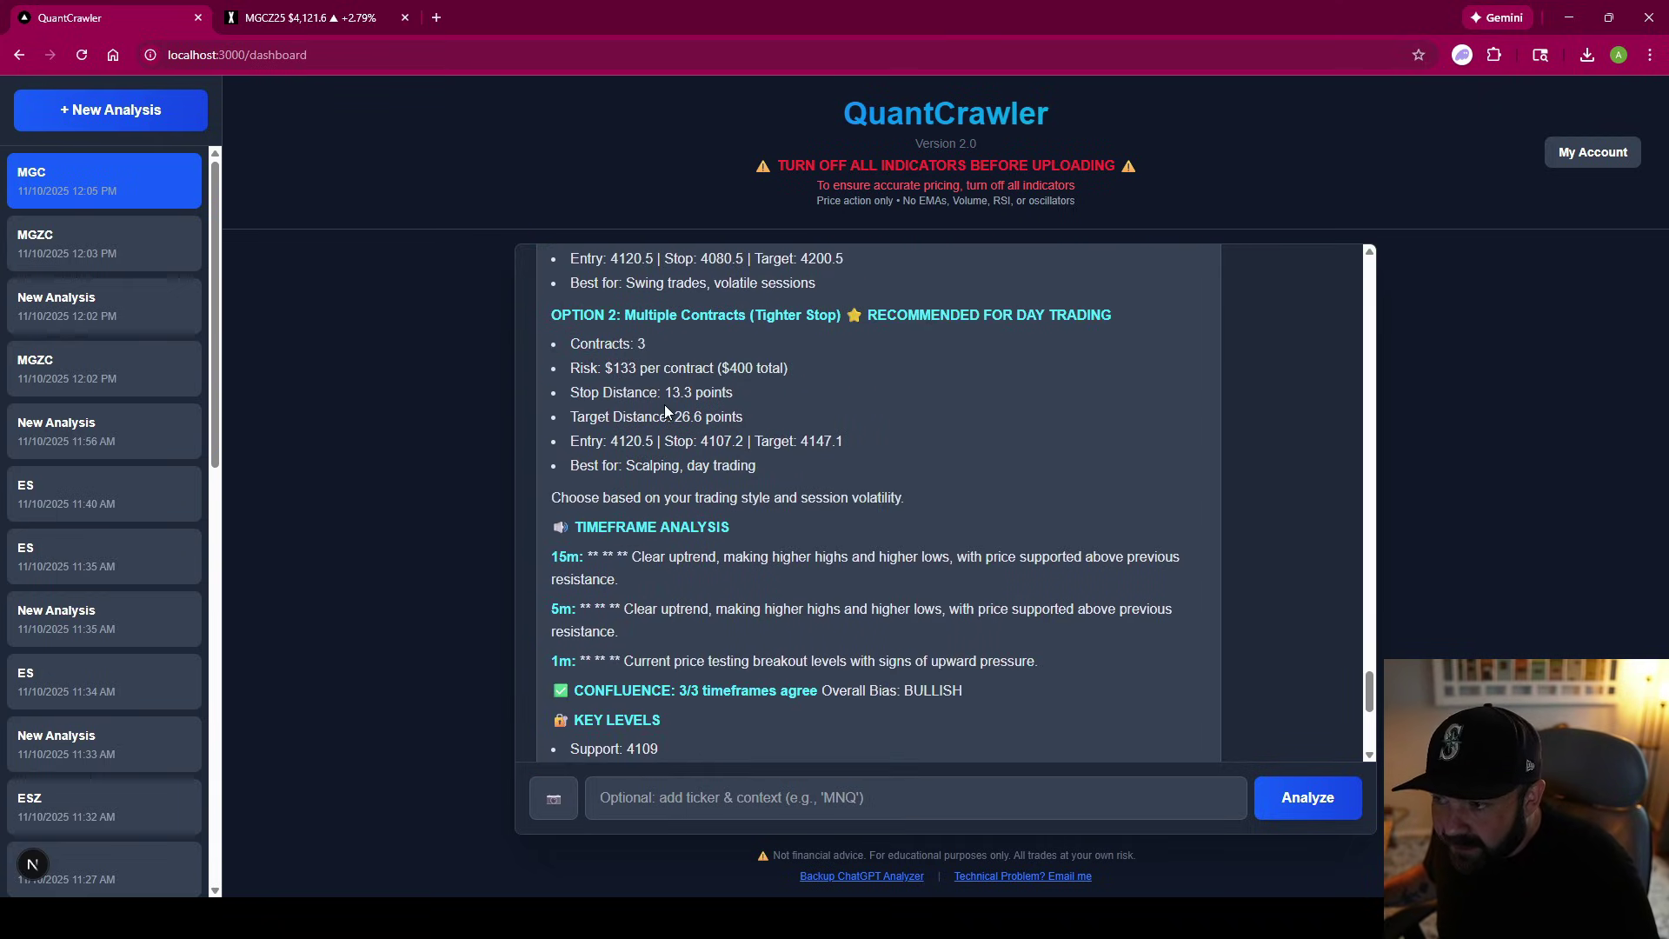
pyautogui.scroll(1, 743, 401)
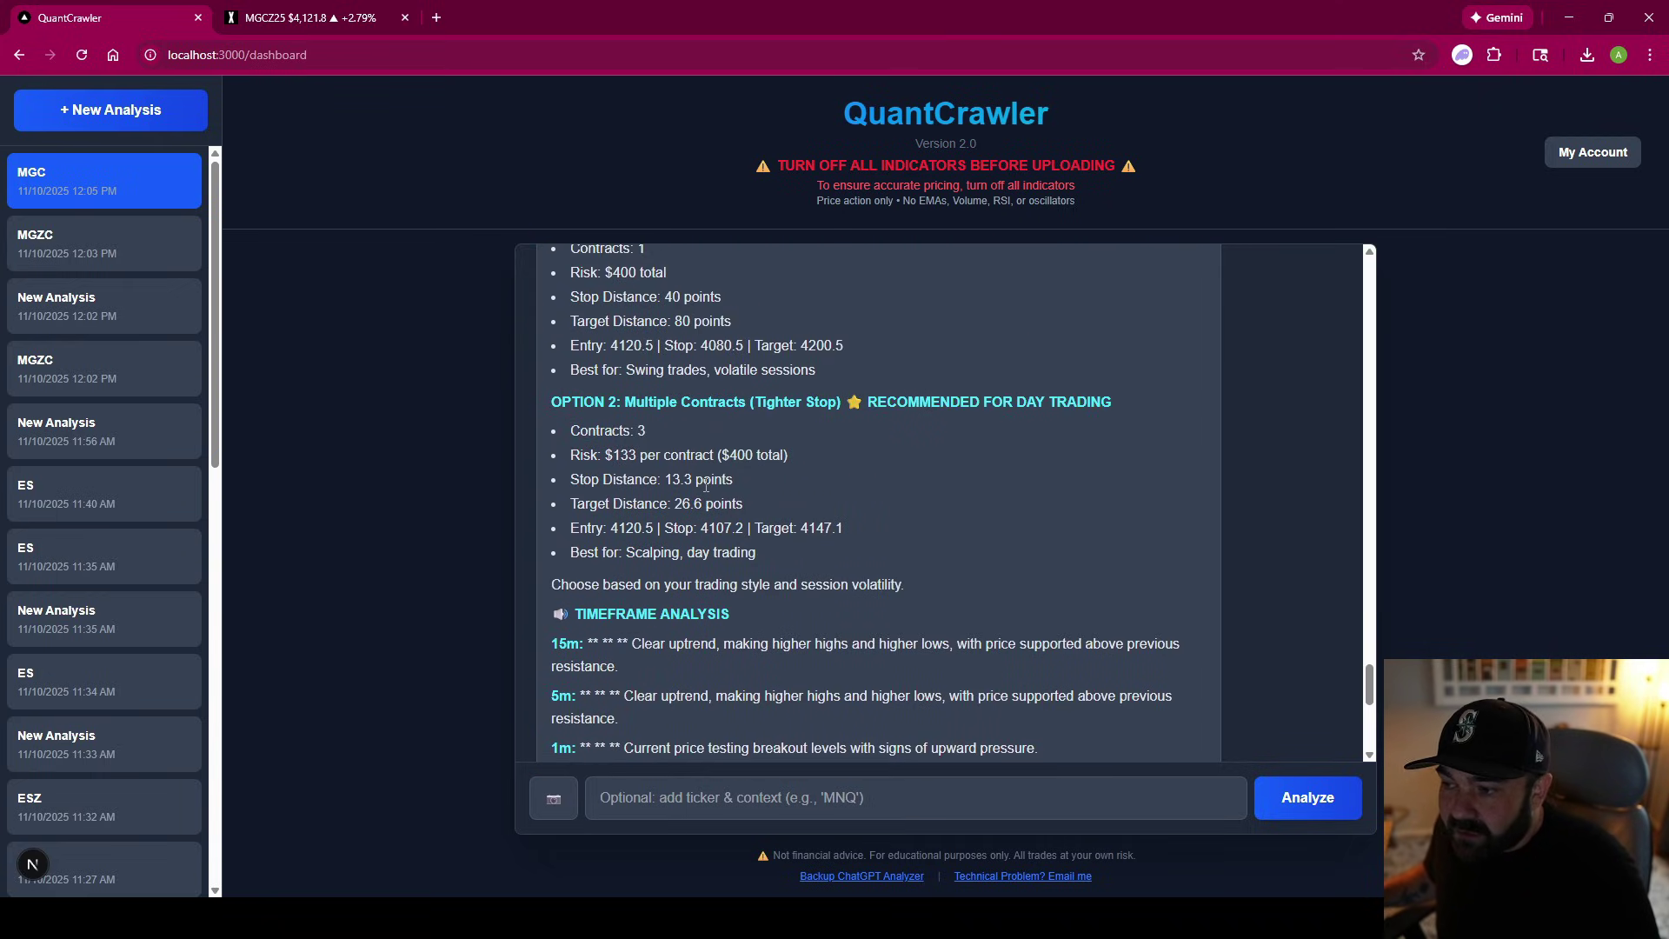